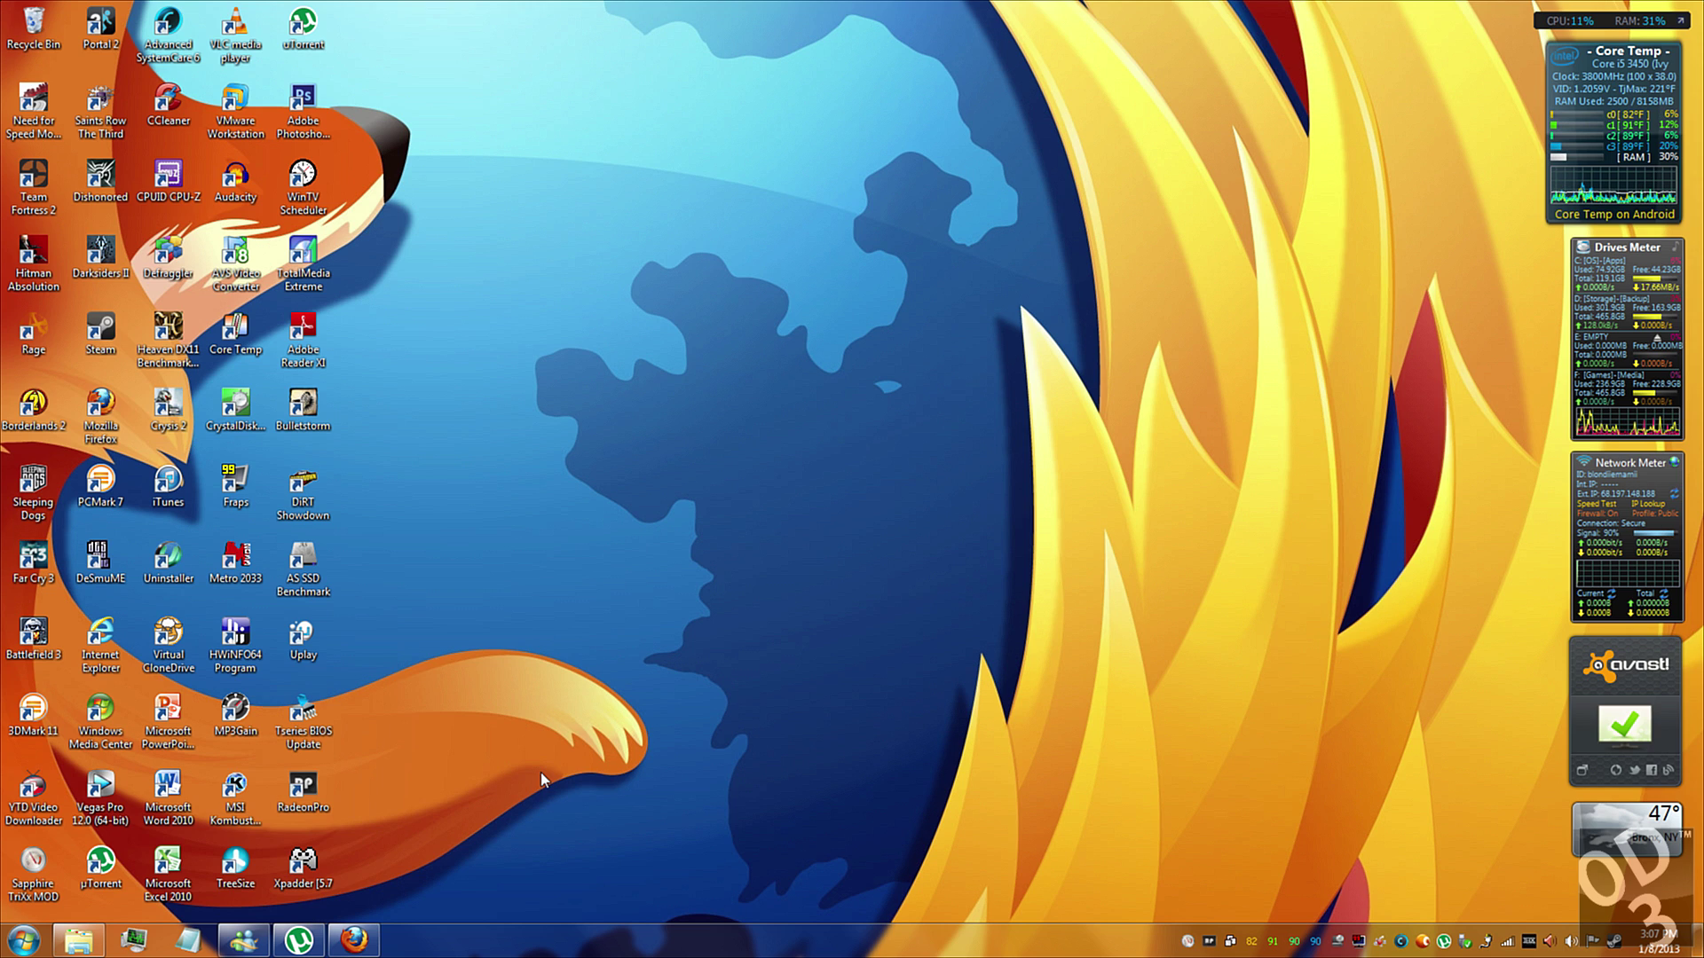
Launch RadeonPro and delete the existing Far Cry 3 profile, confirming with Yes
{"action": "double_click", "coordinate": [300, 788]}
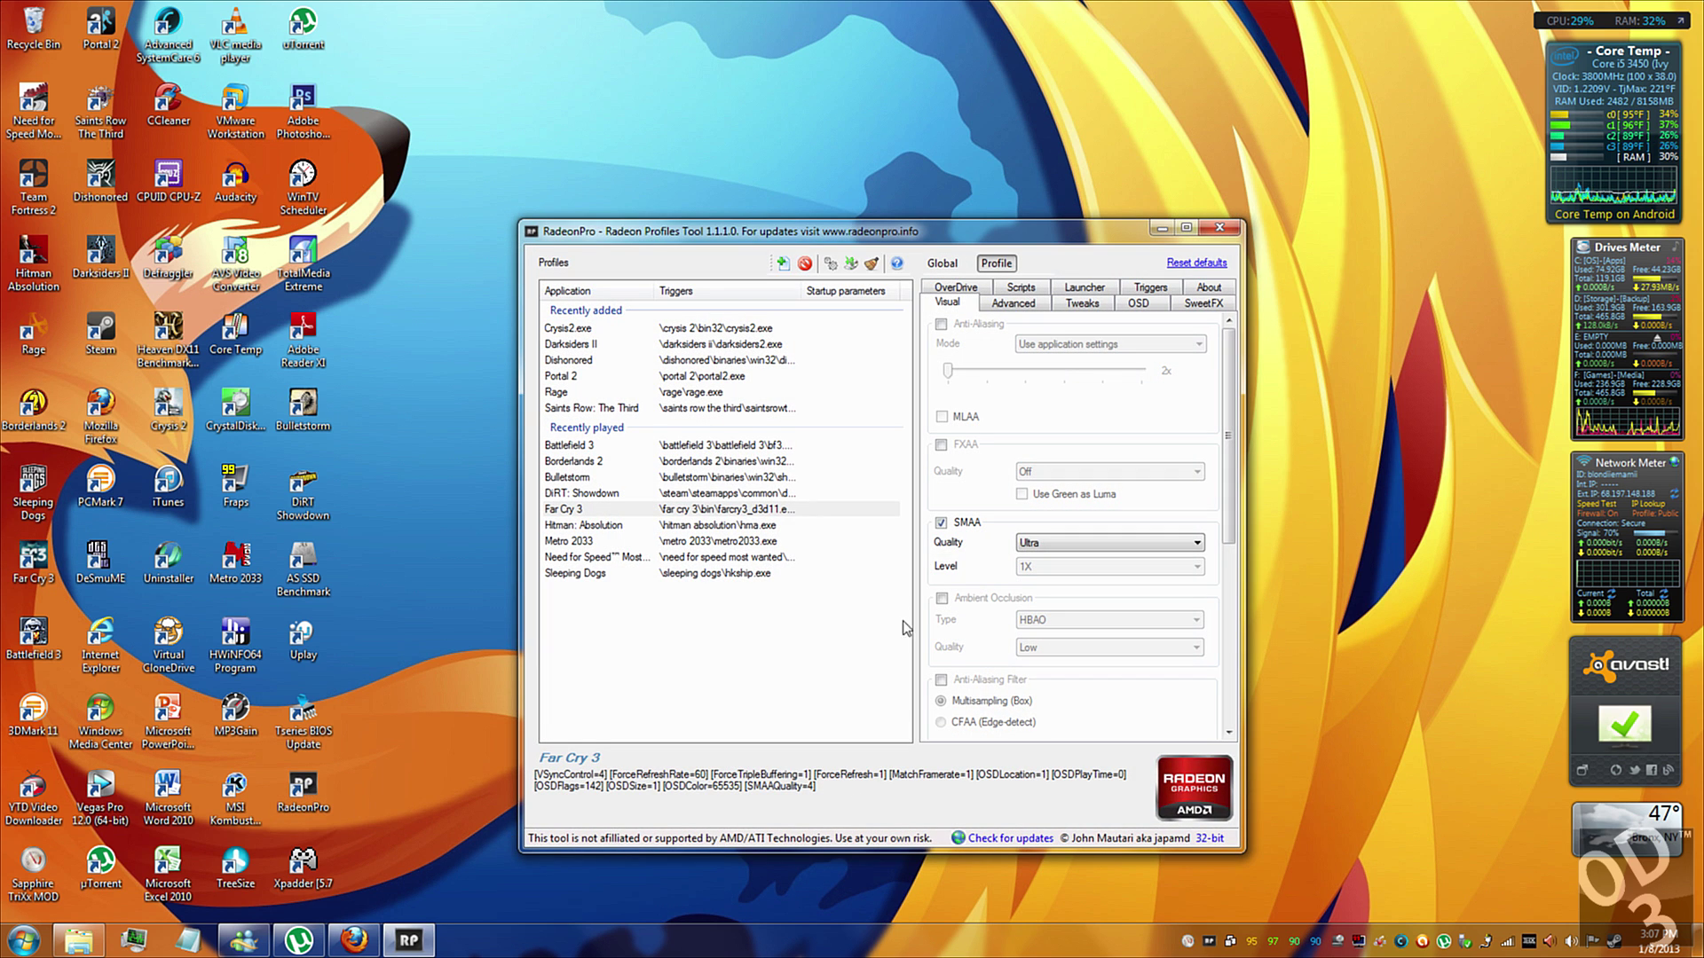
{"action": "left_click", "coordinate": [761, 513]}
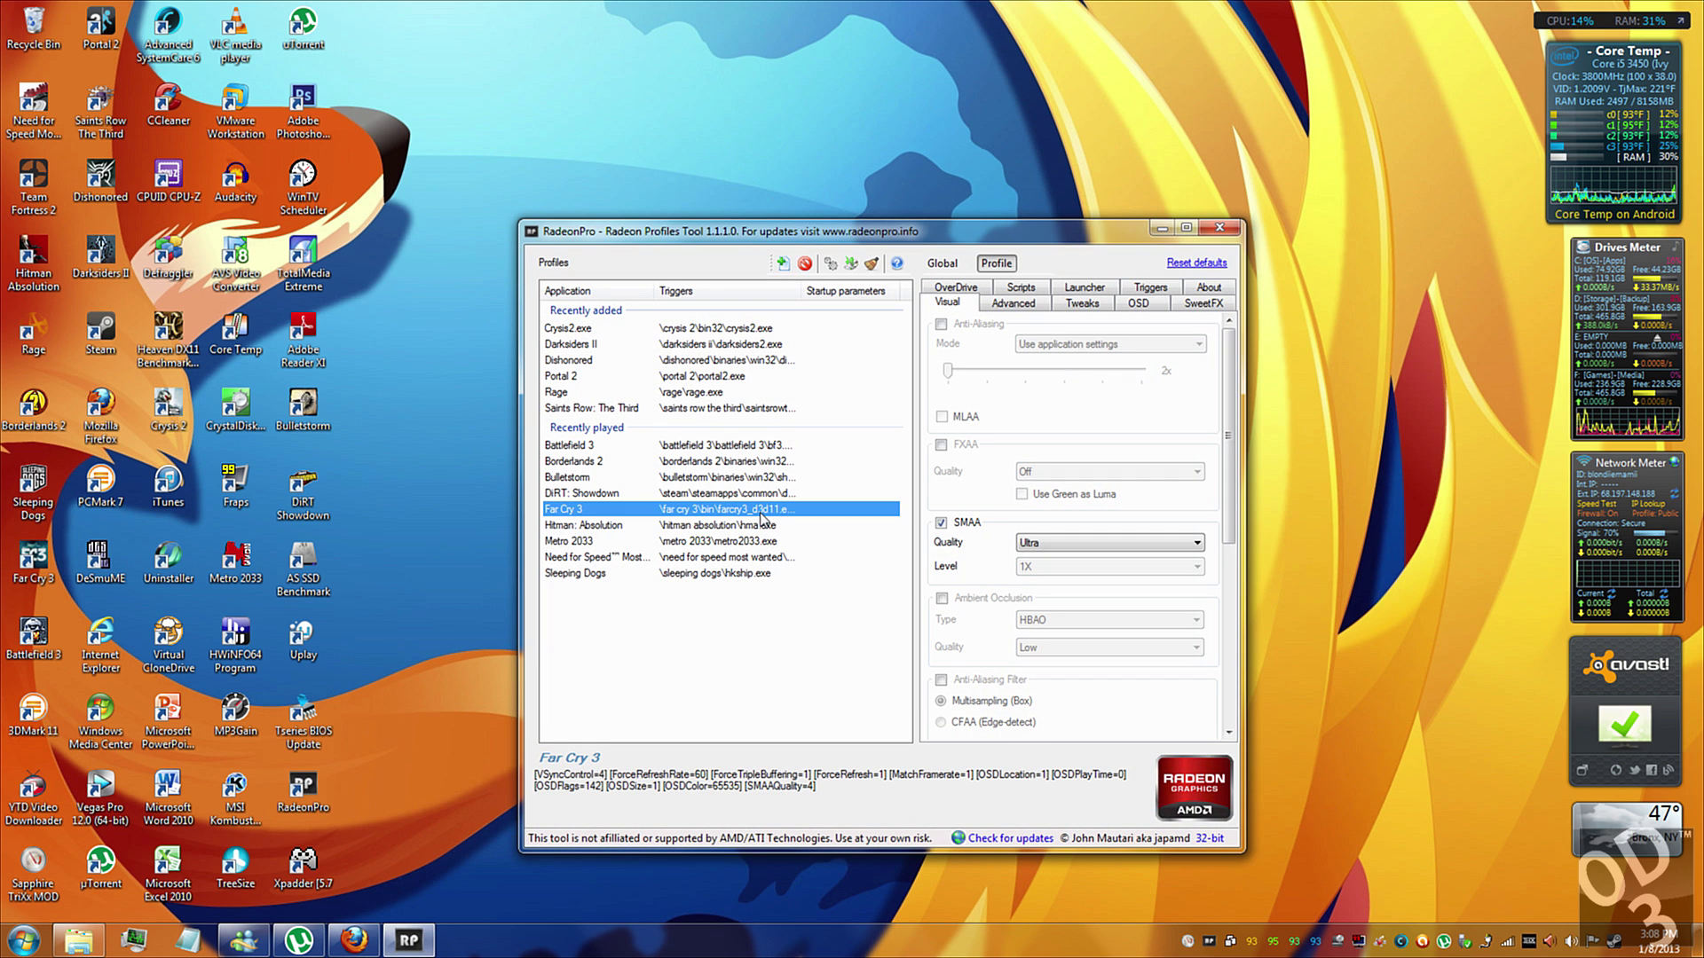
{"action": "left_click", "coordinate": [805, 263]}
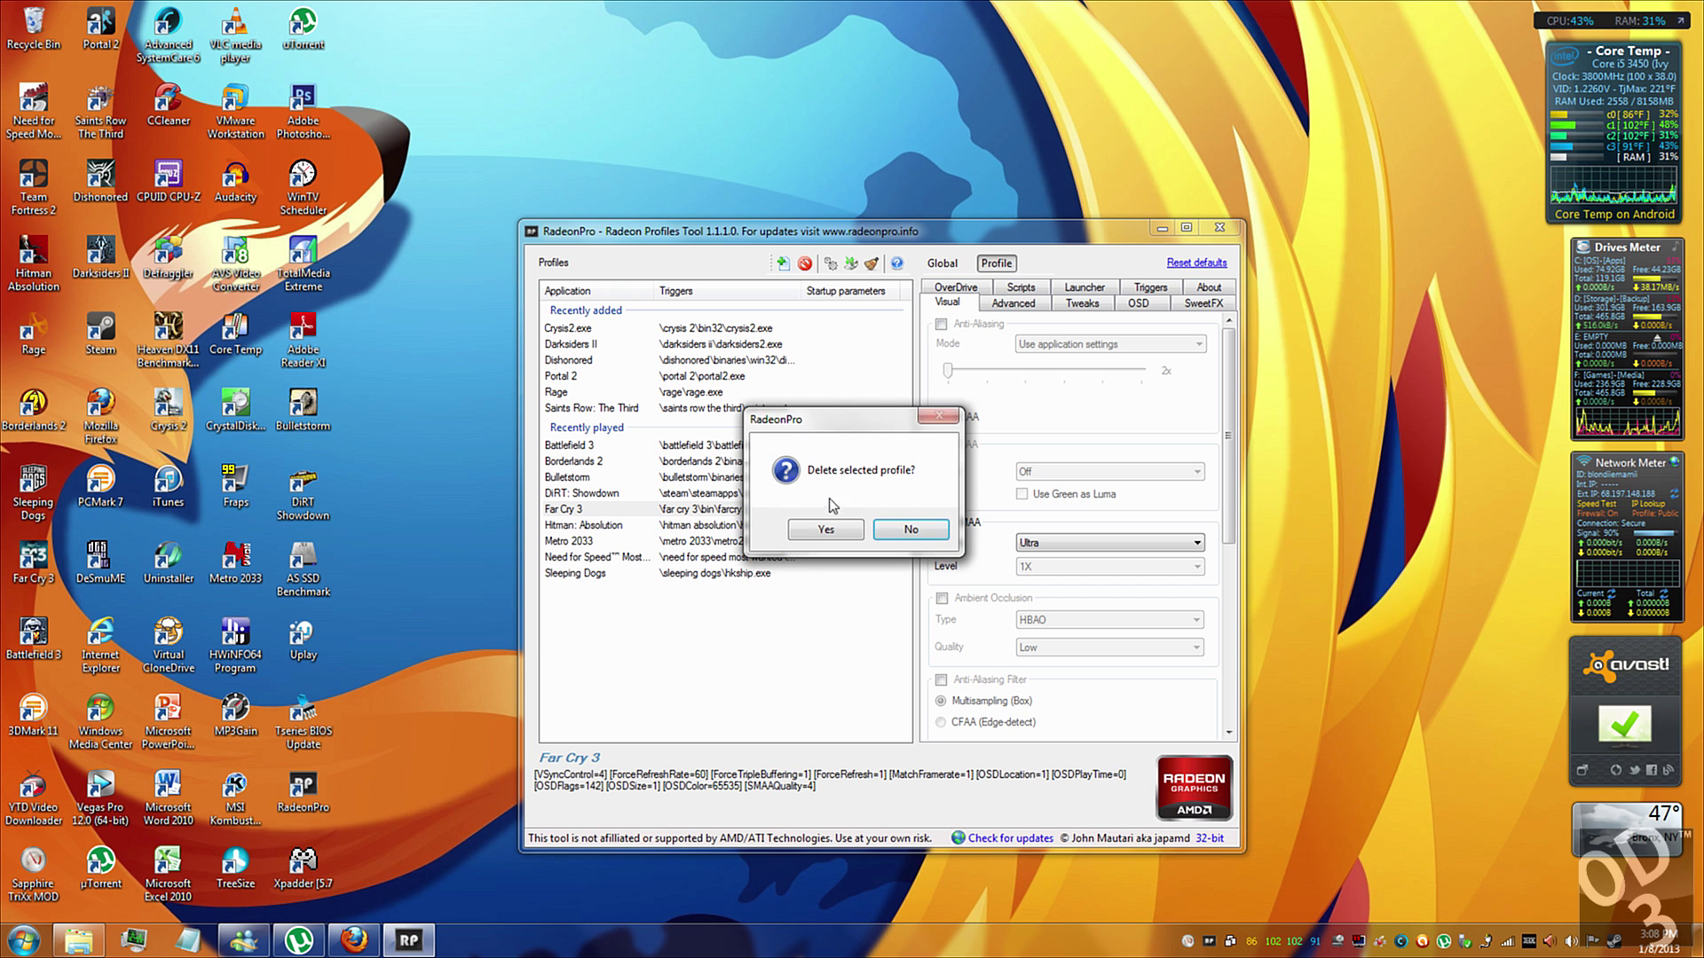
{"action": "left_click", "coordinate": [832, 530]}
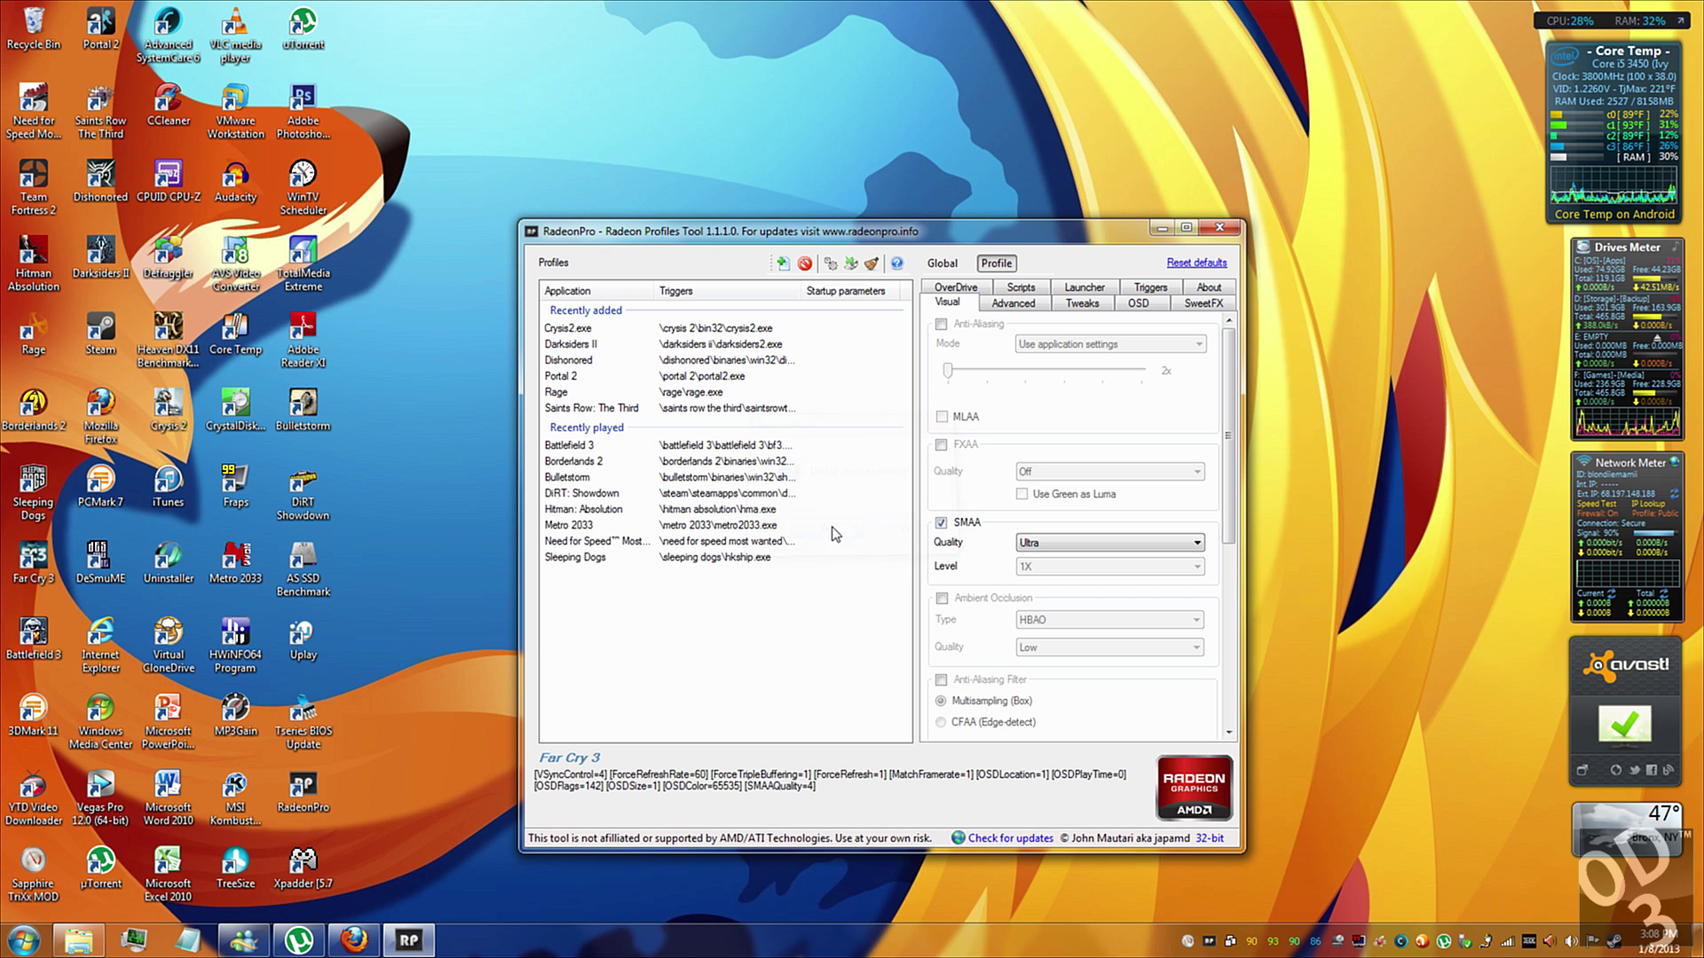
Add a new profile from farcry3_d3d11.exe in Games > Far Cry 3 > bin
{"action": "left_click", "coordinate": [783, 265]}
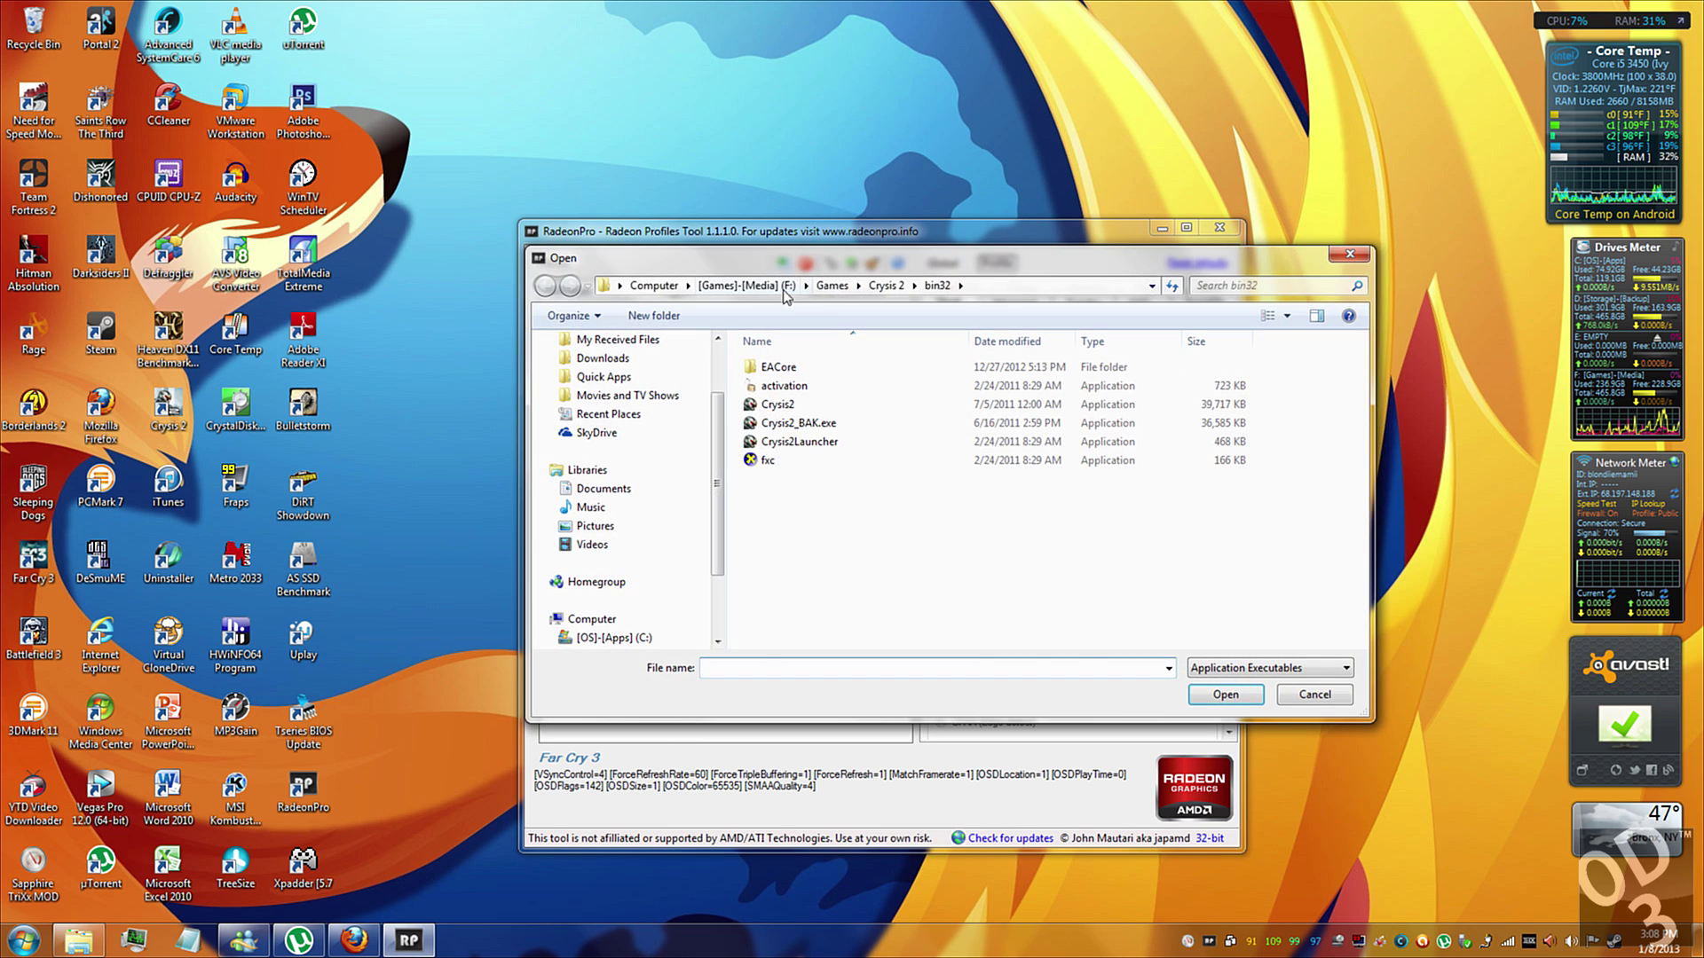
{"action": "left_click", "coordinate": [830, 286]}
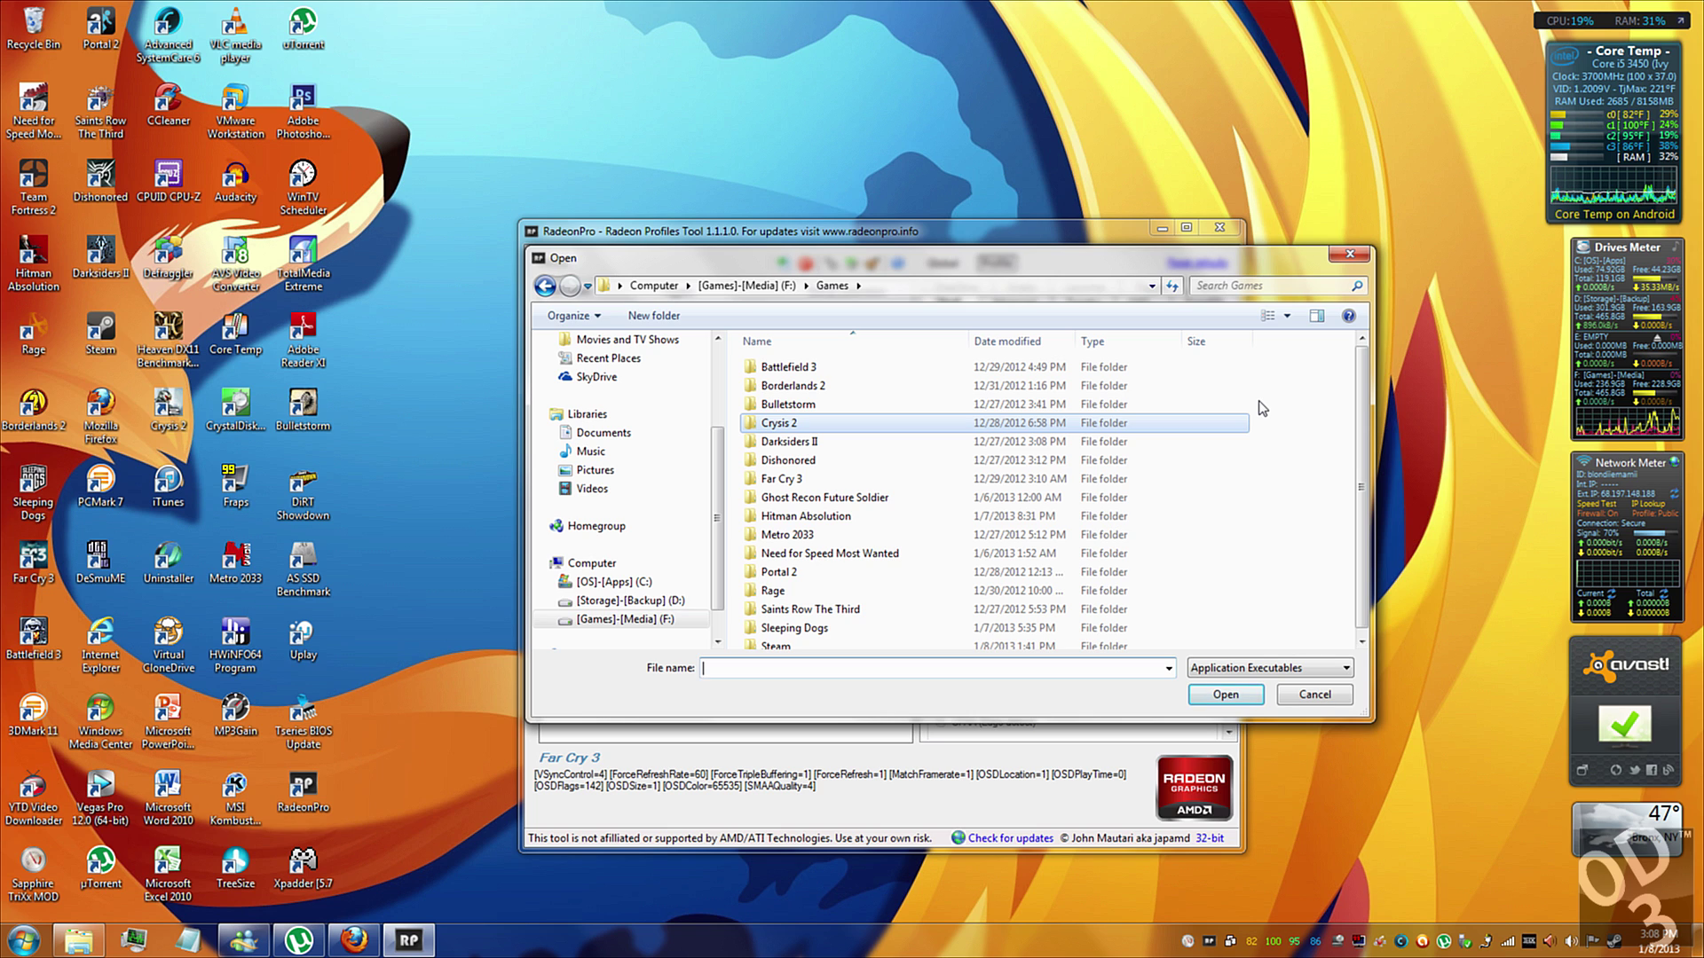
{"action": "double_click", "coordinate": [814, 479]}
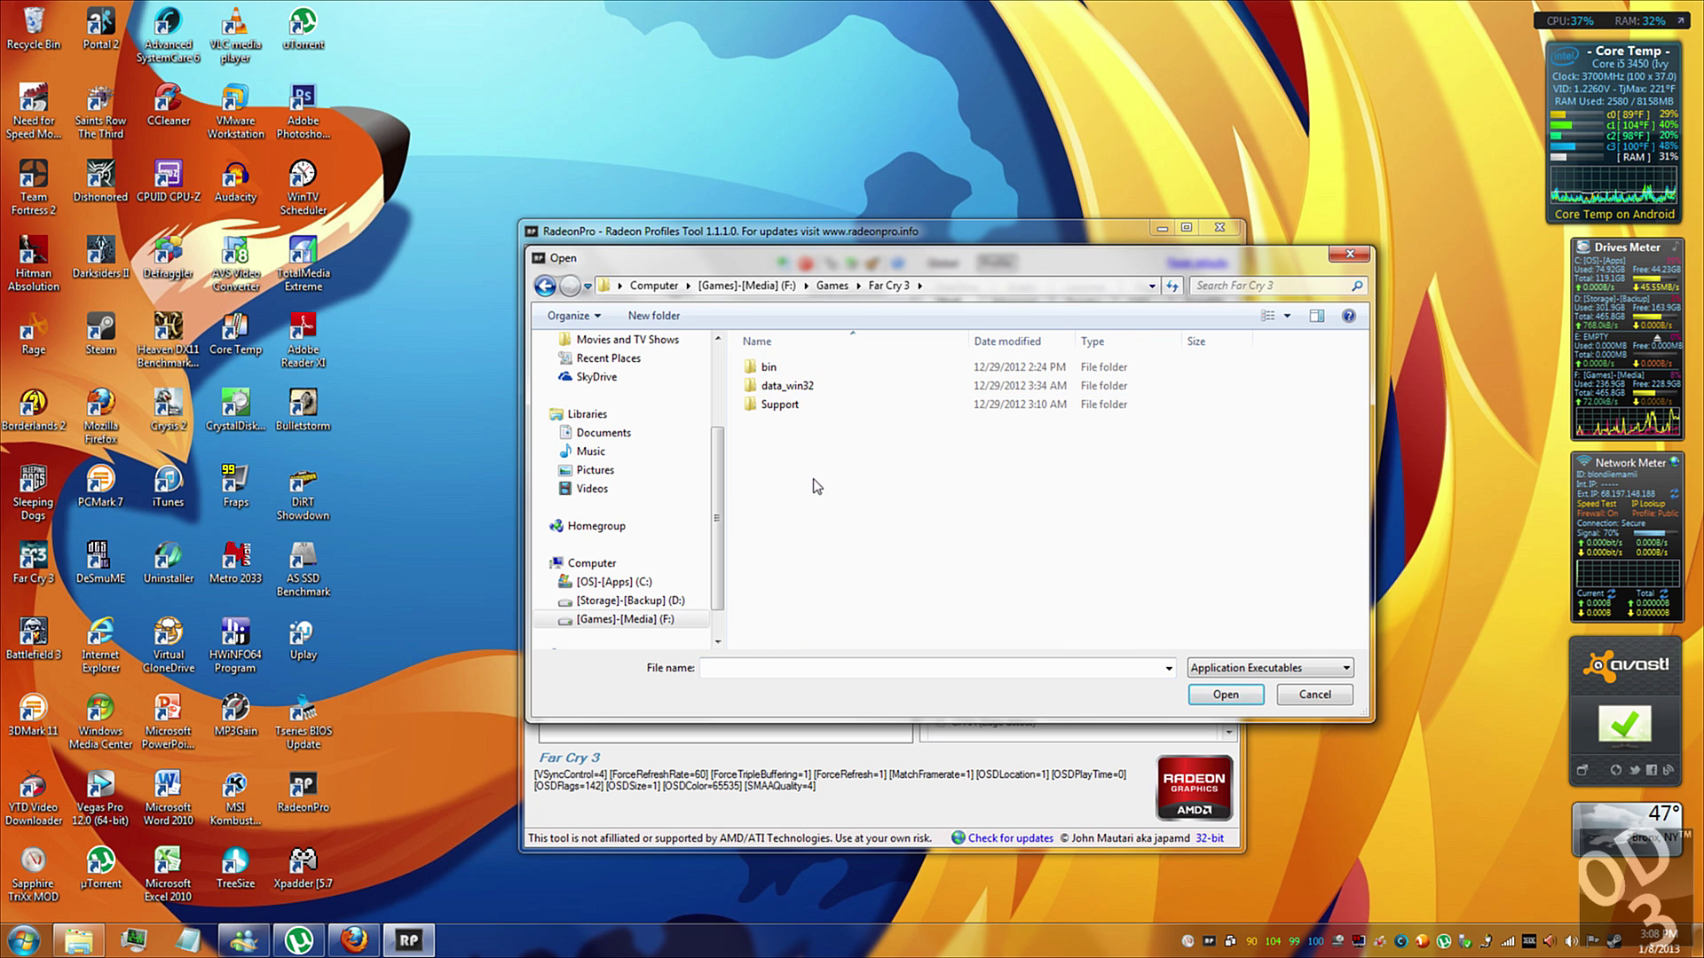
{"action": "double_click", "coordinate": [768, 367]}
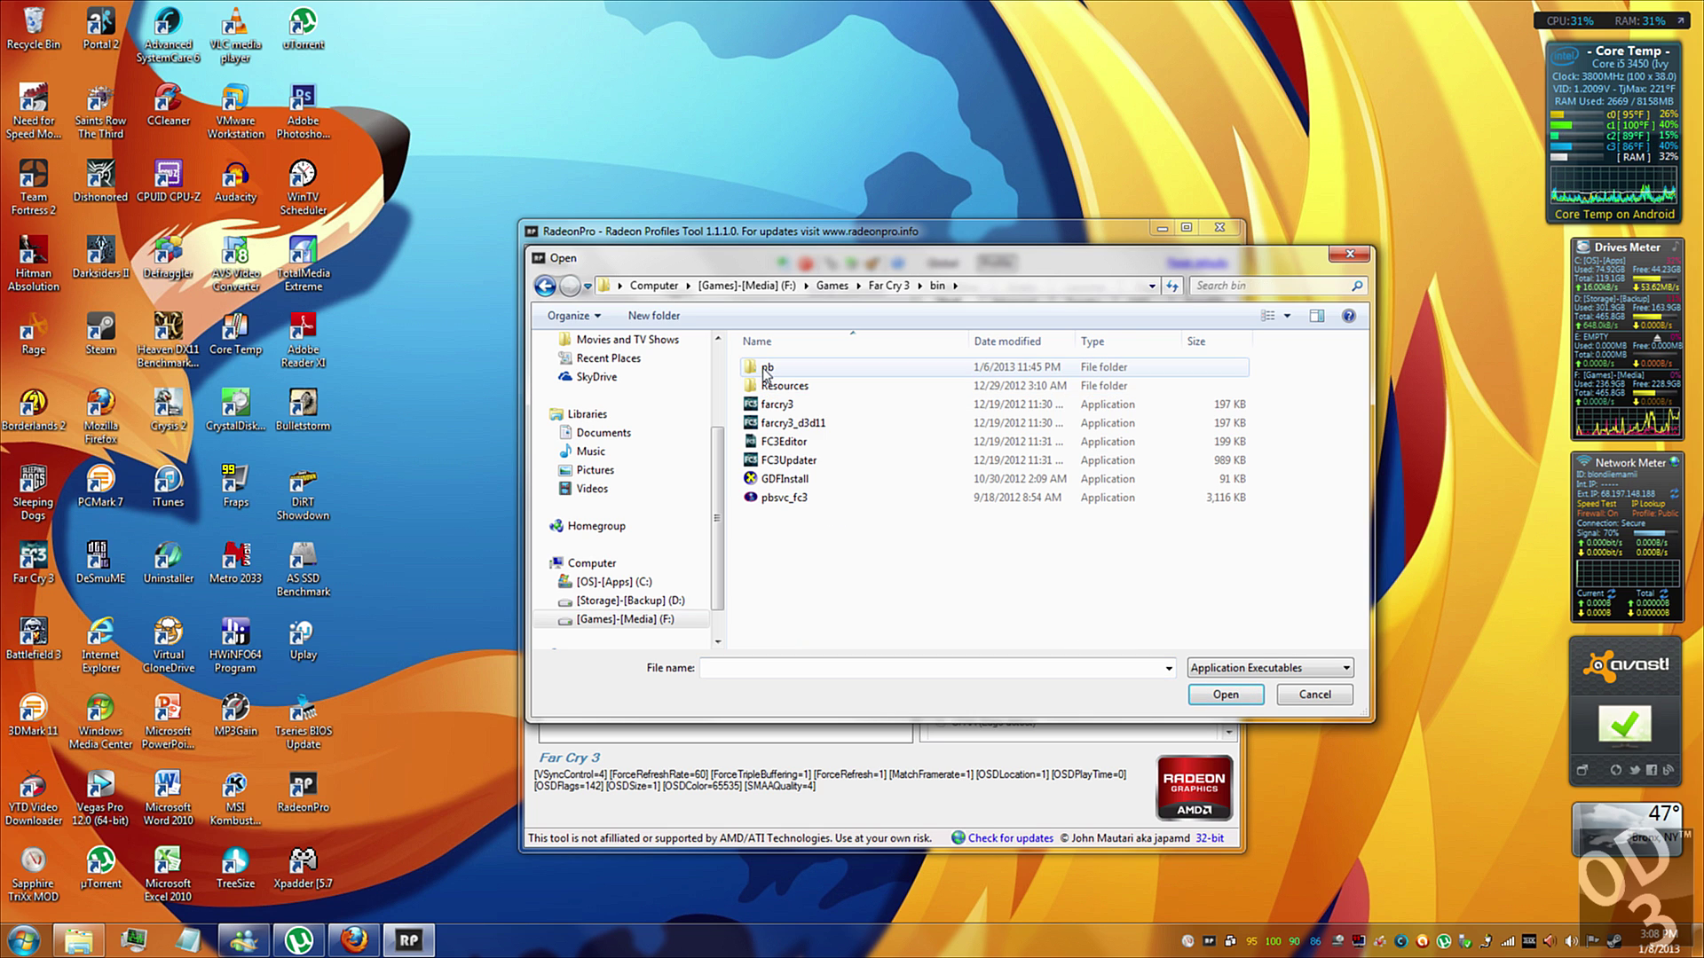
{"action": "left_click", "coordinate": [783, 424]}
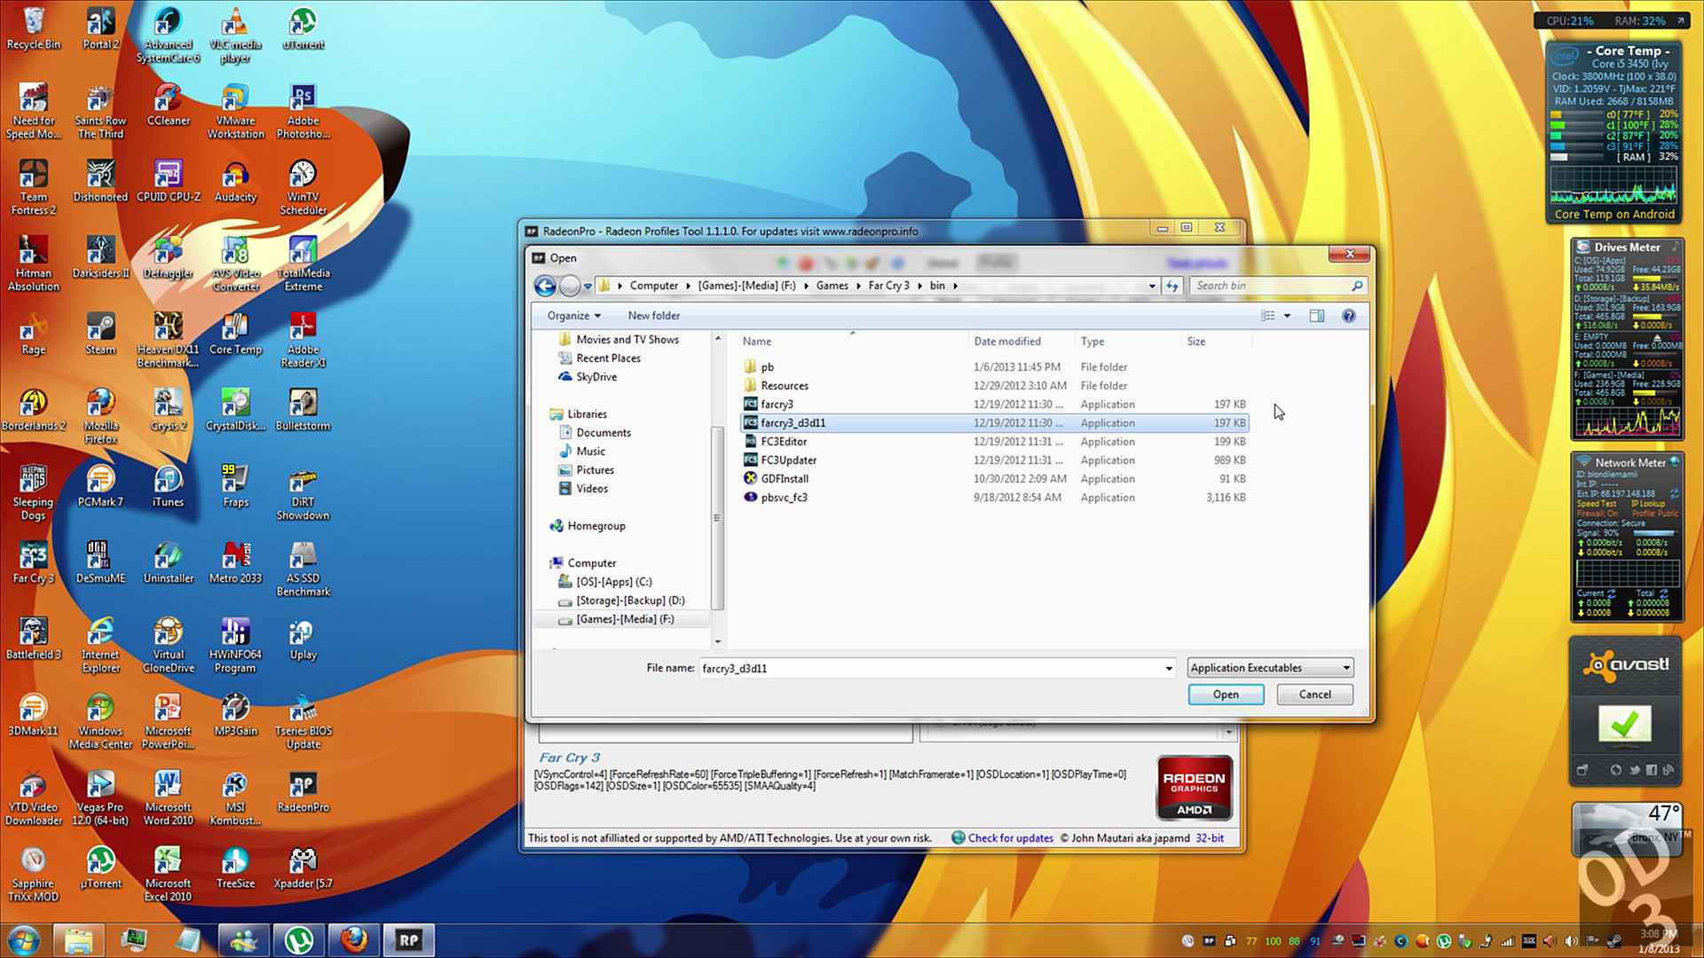
{"action": "double_click", "coordinate": [867, 424]}
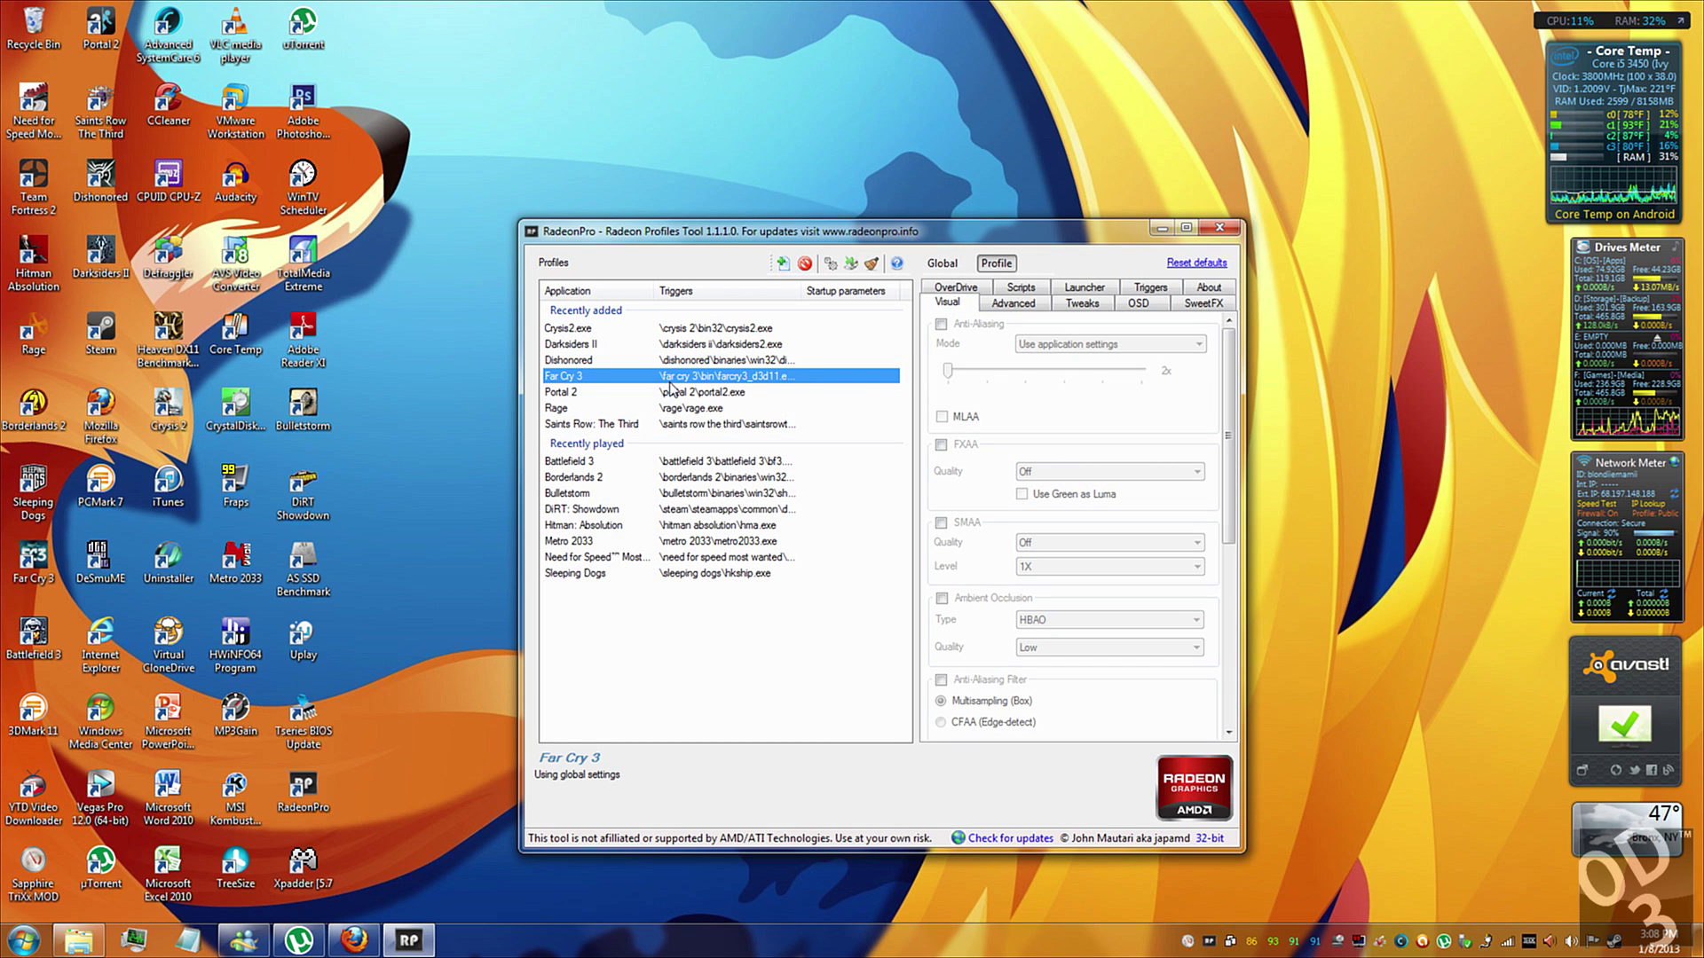
{"action": "mouse_move", "coordinate": [1228, 371]}
{"action": "left_mouse_down"}
{"action": "mouse_move", "coordinate": [1230, 559]}
{"action": "mouse_move", "coordinate": [1228, 365]}
{"action": "left_mouse_up"}
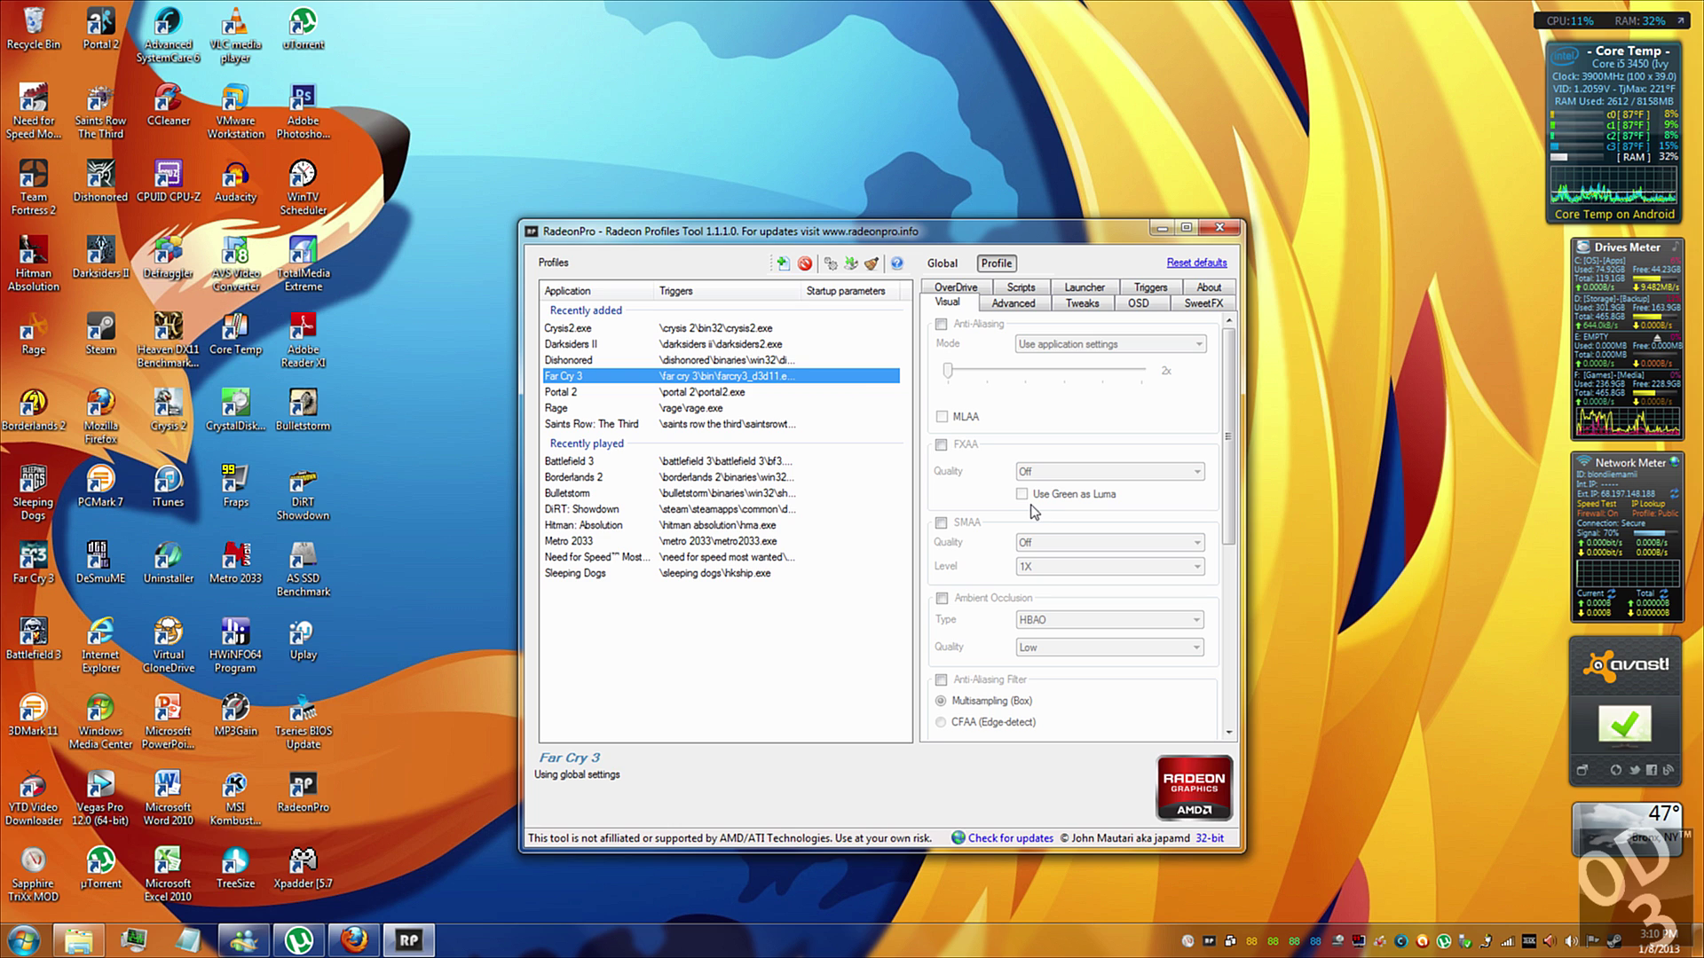
{"action": "left_click", "coordinate": [942, 525]}
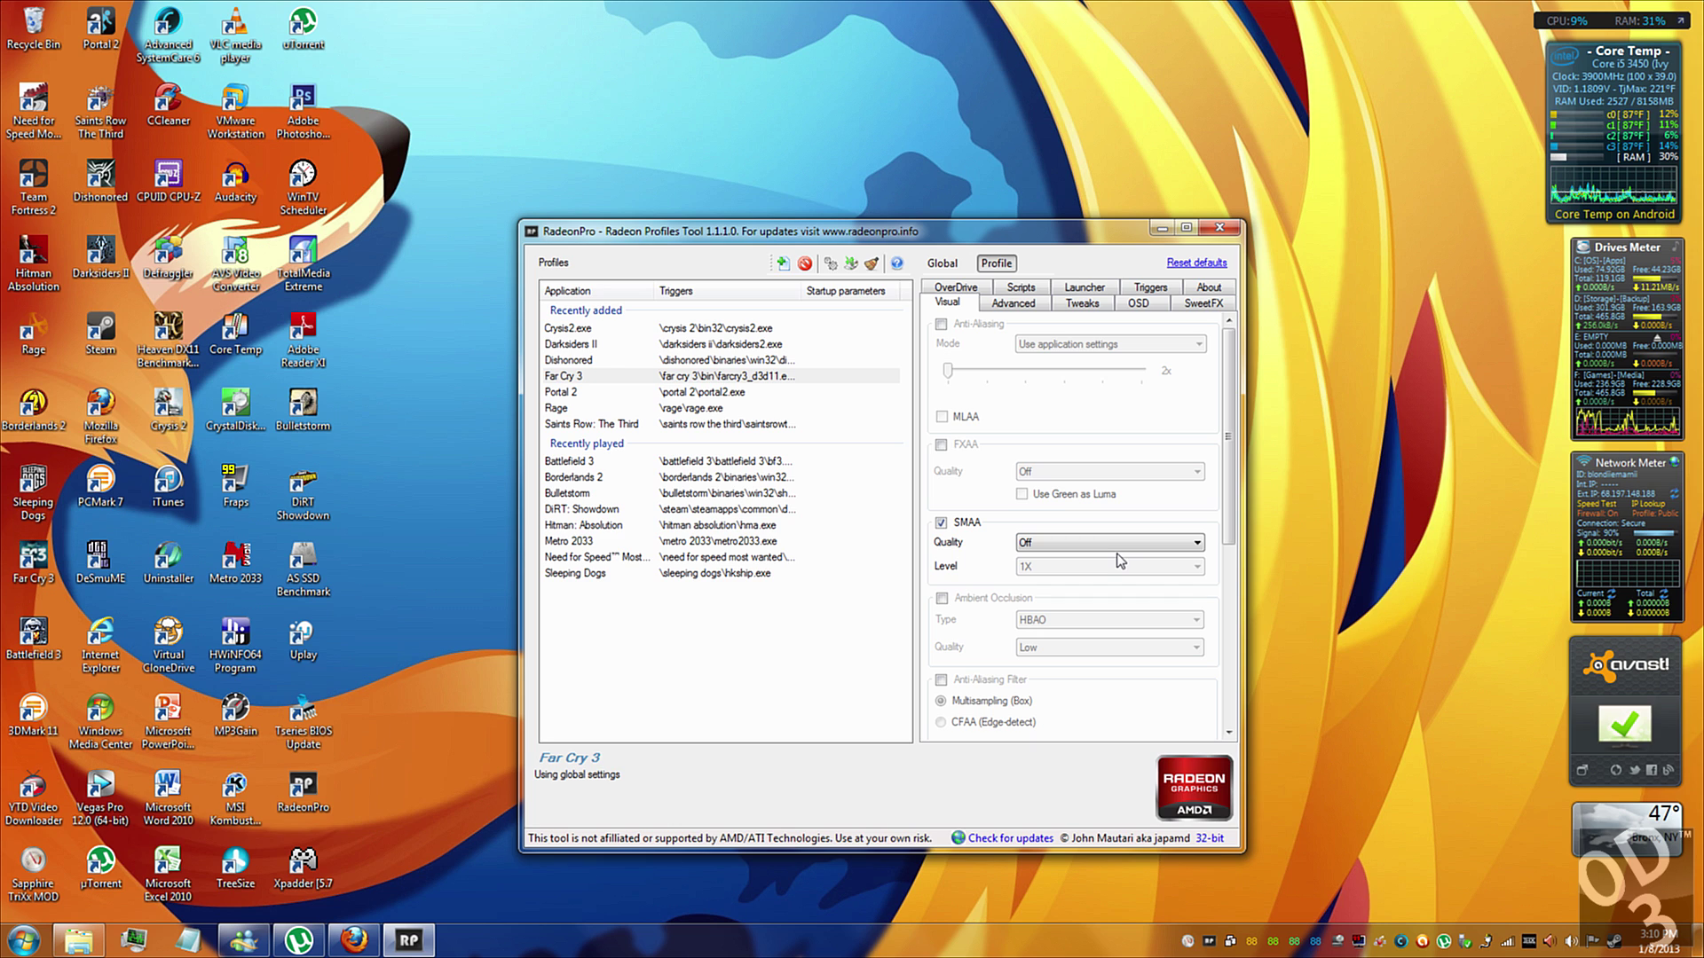
{"action": "left_click", "coordinate": [1110, 542]}
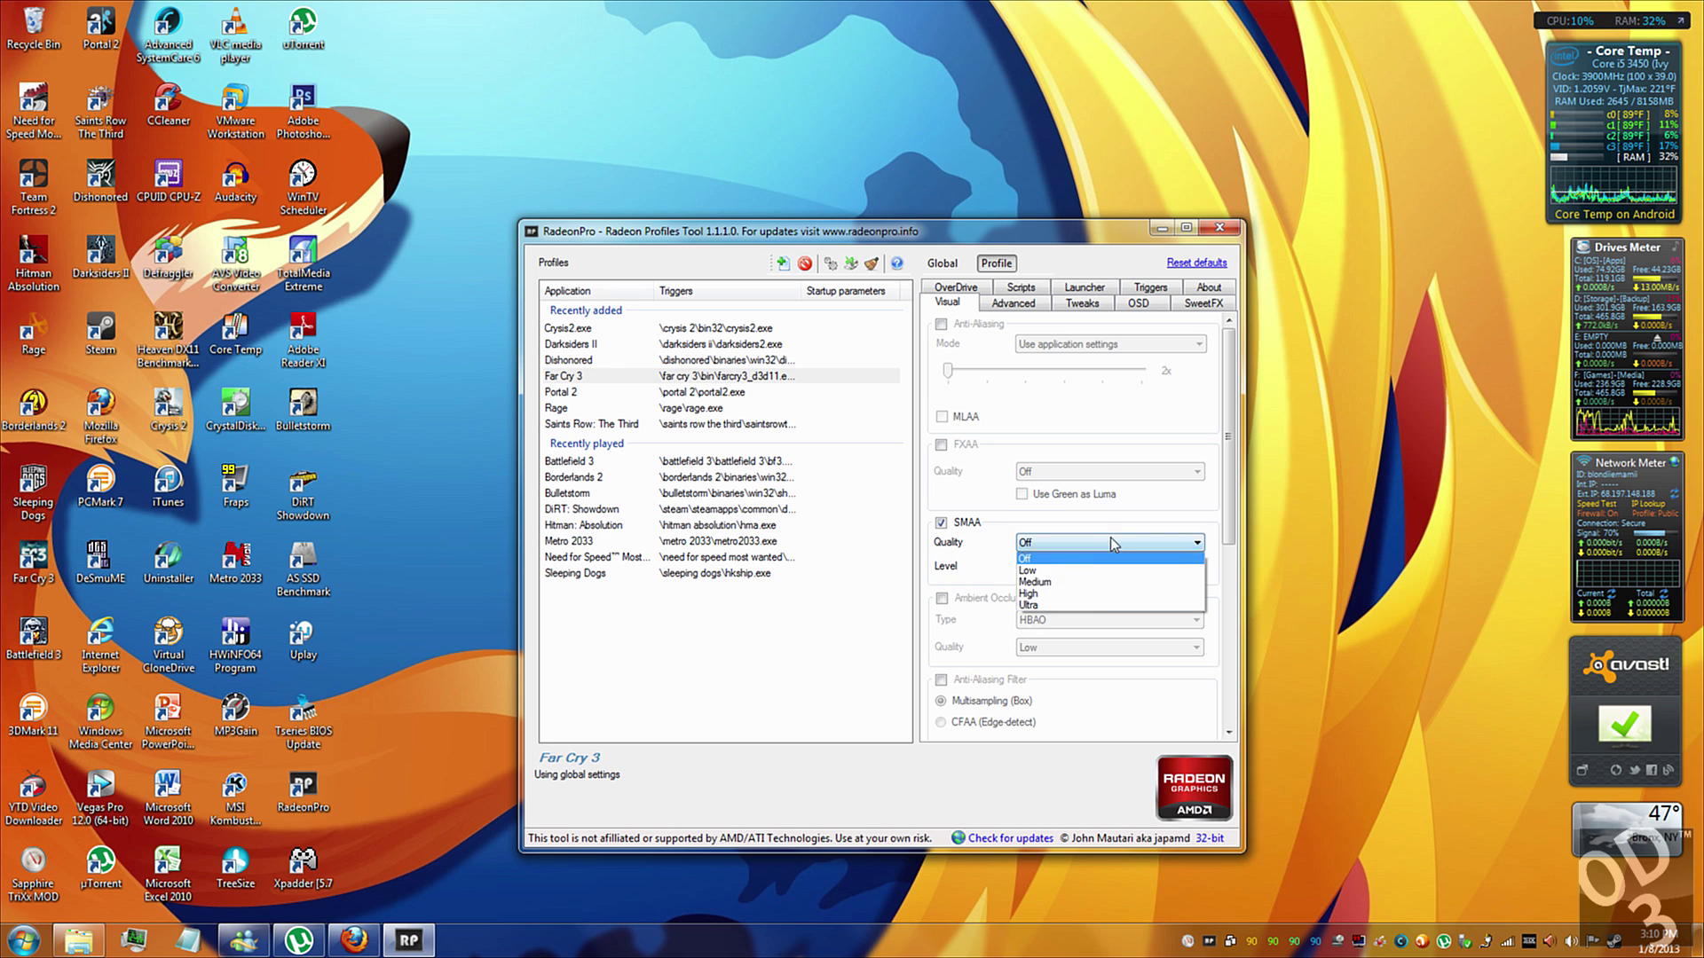
{"action": "left_click", "coordinate": [1085, 607]}
{"action": "scroll", "coordinate": [1084, 610], "scroll_direction": "down", "scroll_amount": 4}
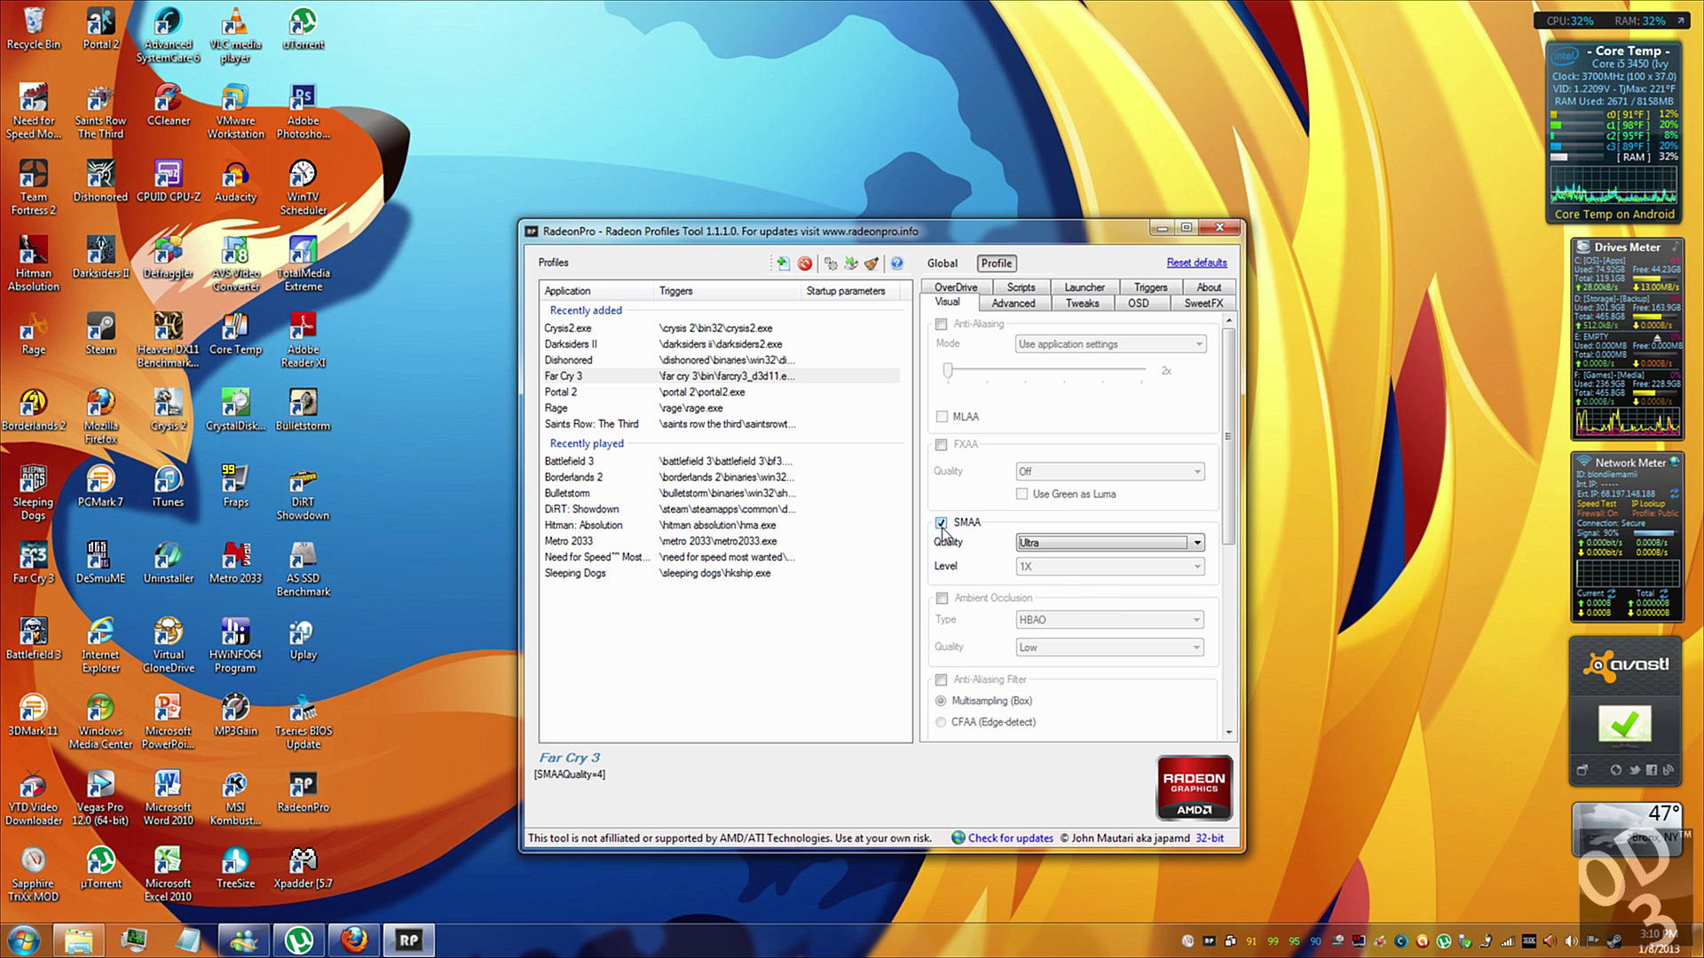
{"action": "left_click", "coordinate": [1061, 555]}
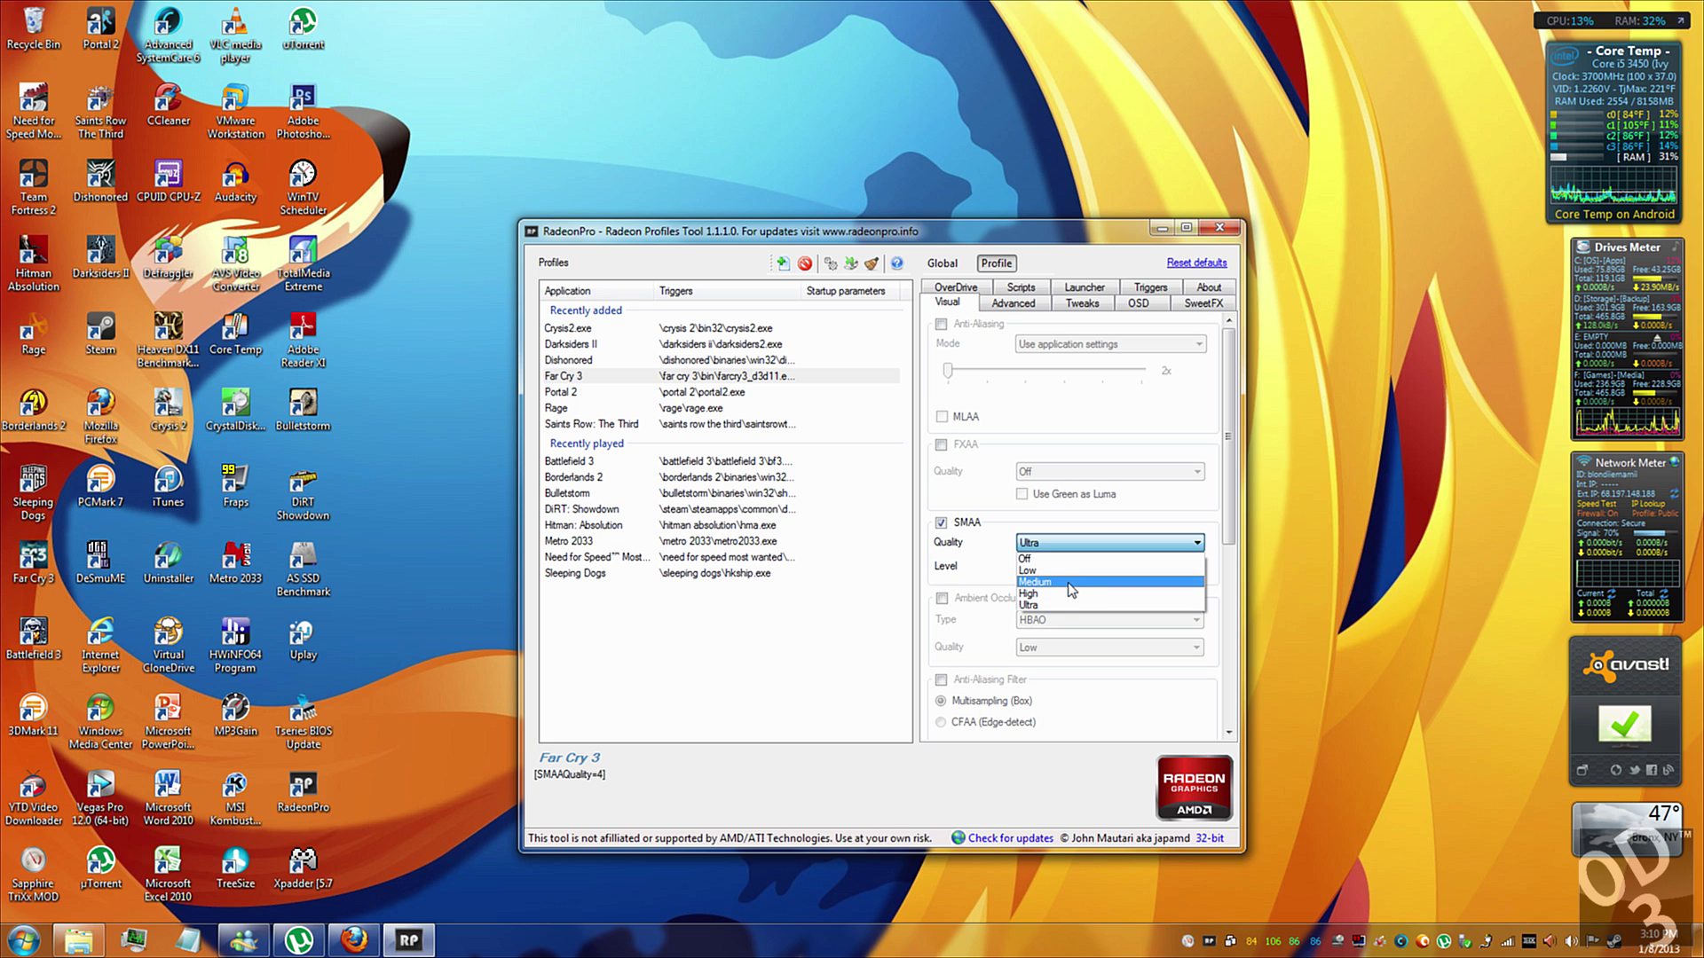
{"action": "left_click", "coordinate": [1062, 606]}
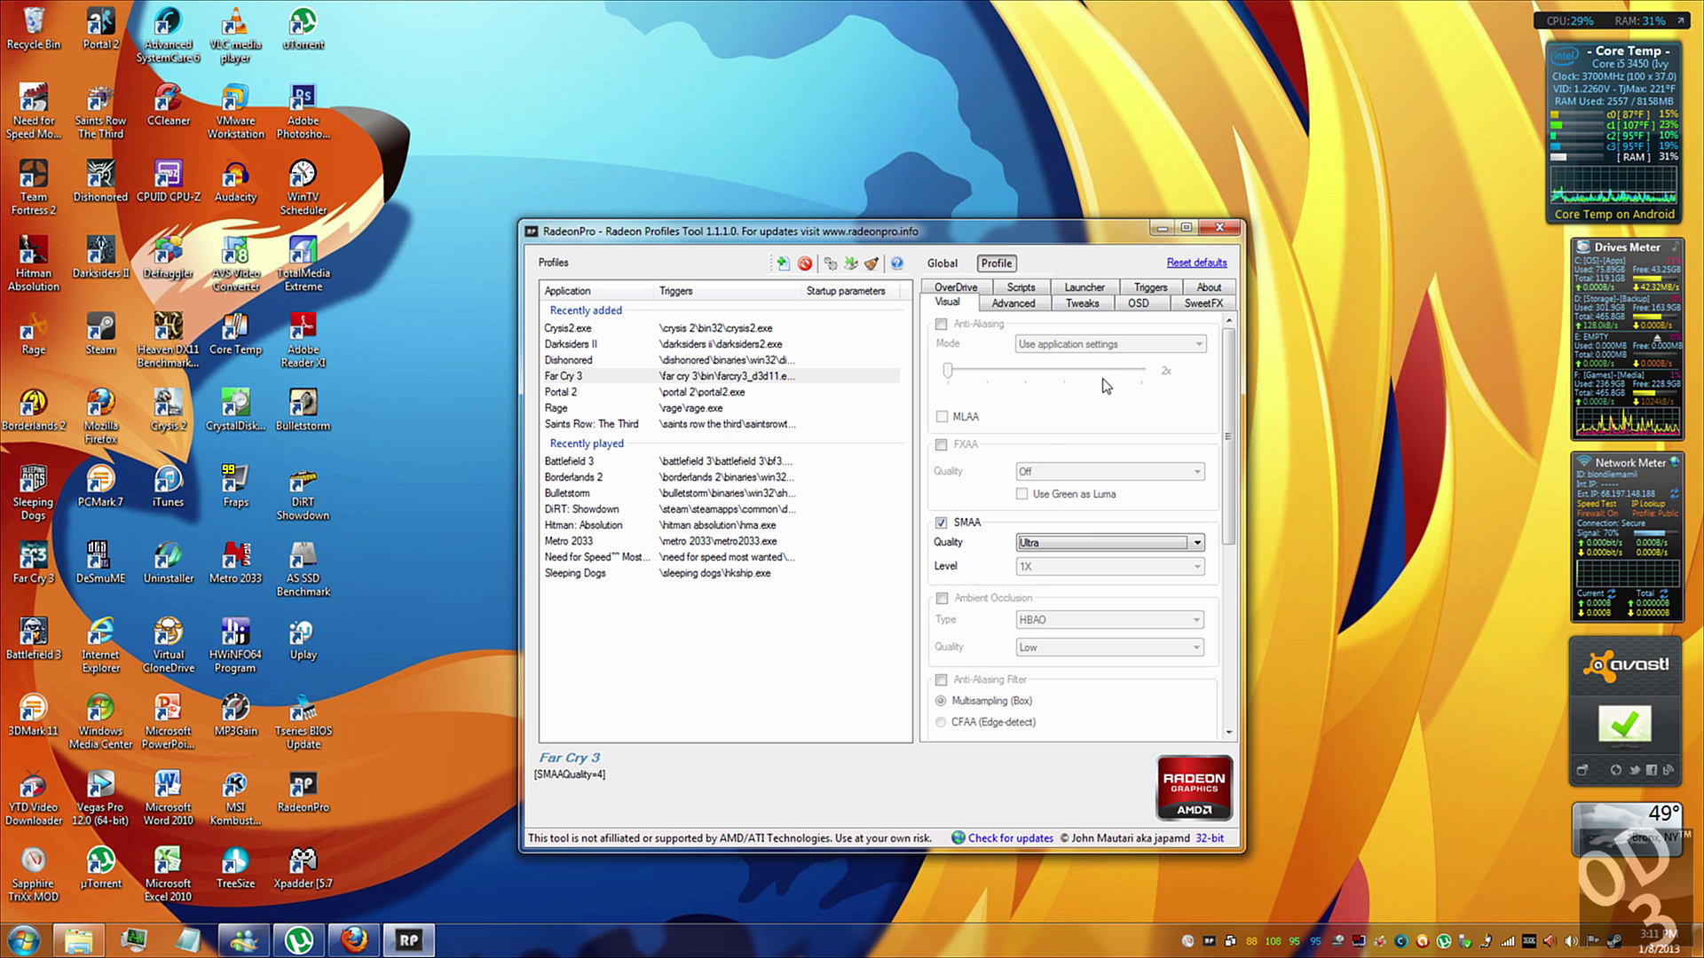
In the Tweaks tab, set VSync control to Dynamic and the display refresh rate to 60 Hz
{"action": "left_click", "coordinate": [1066, 305]}
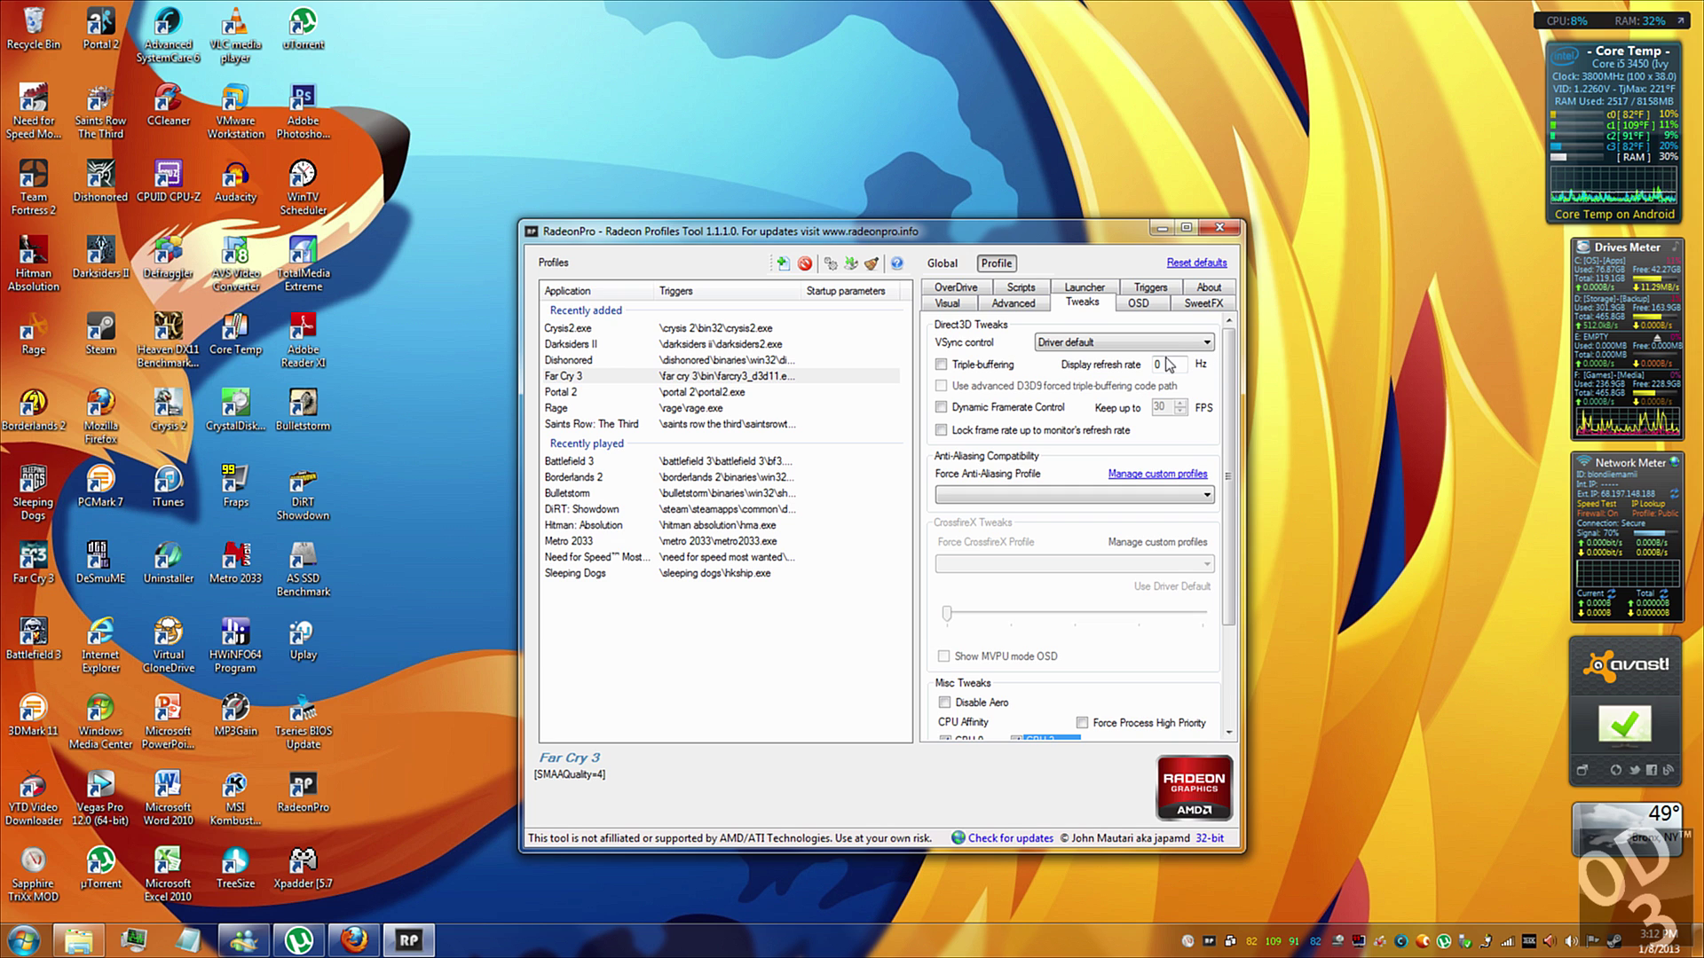
{"action": "left_click", "coordinate": [1196, 346]}
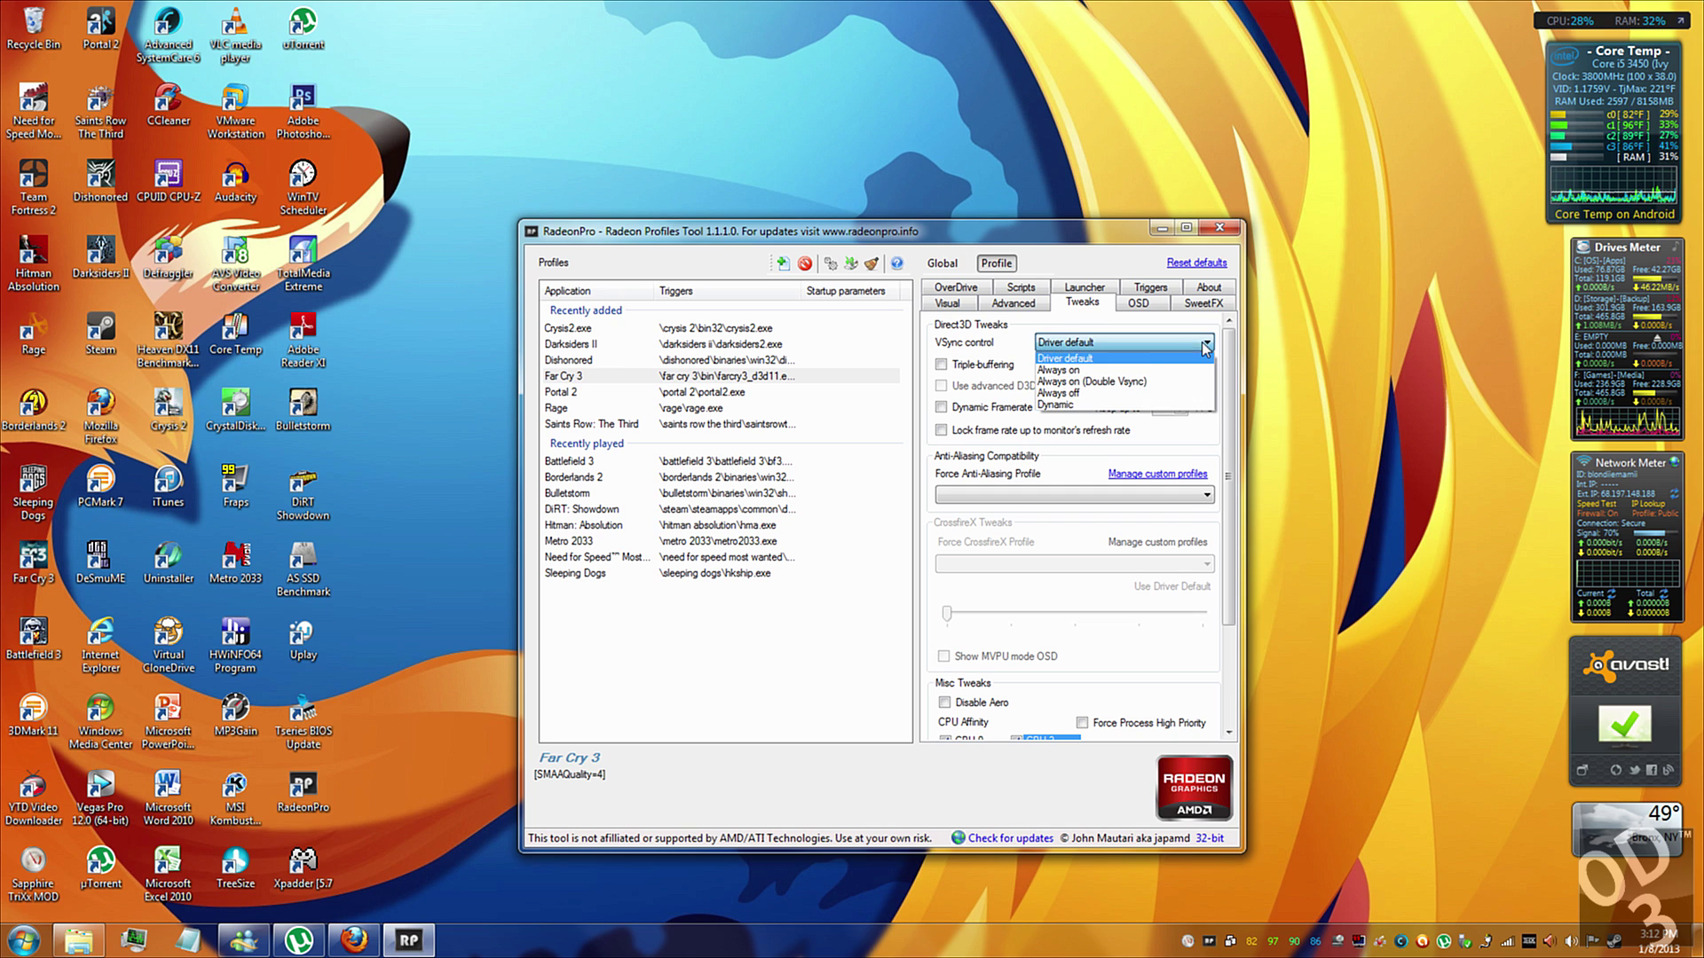
{"action": "left_click", "coordinate": [1087, 407]}
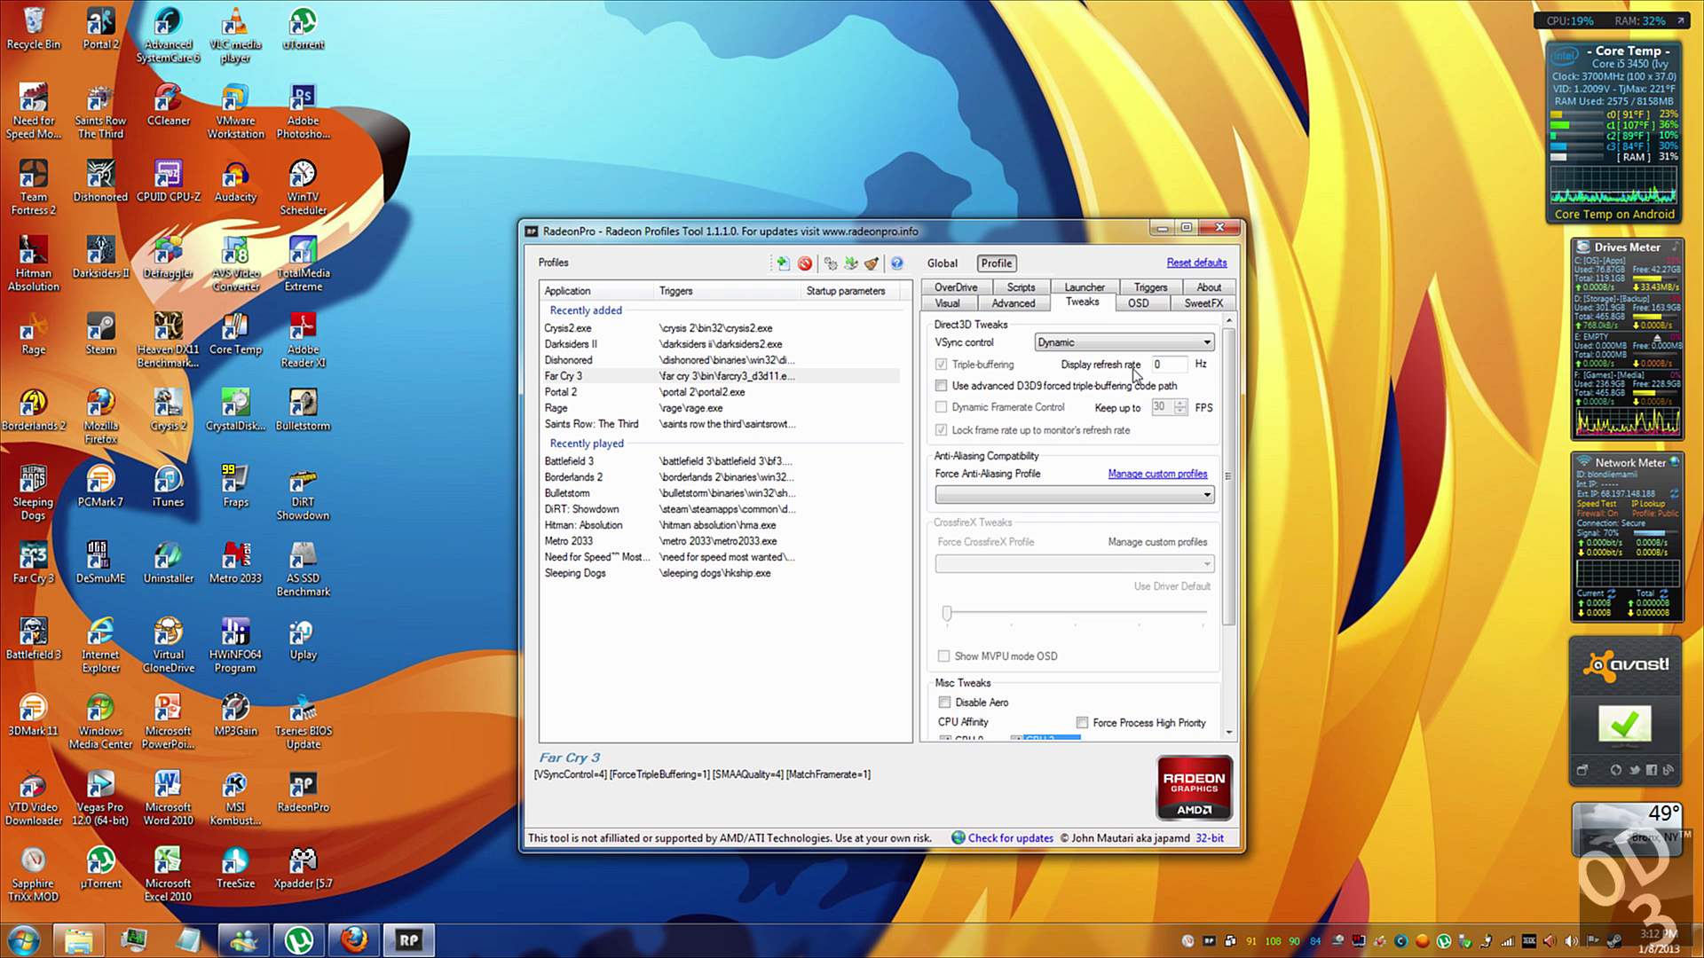
{"action": "double_click", "coordinate": [1158, 364]}
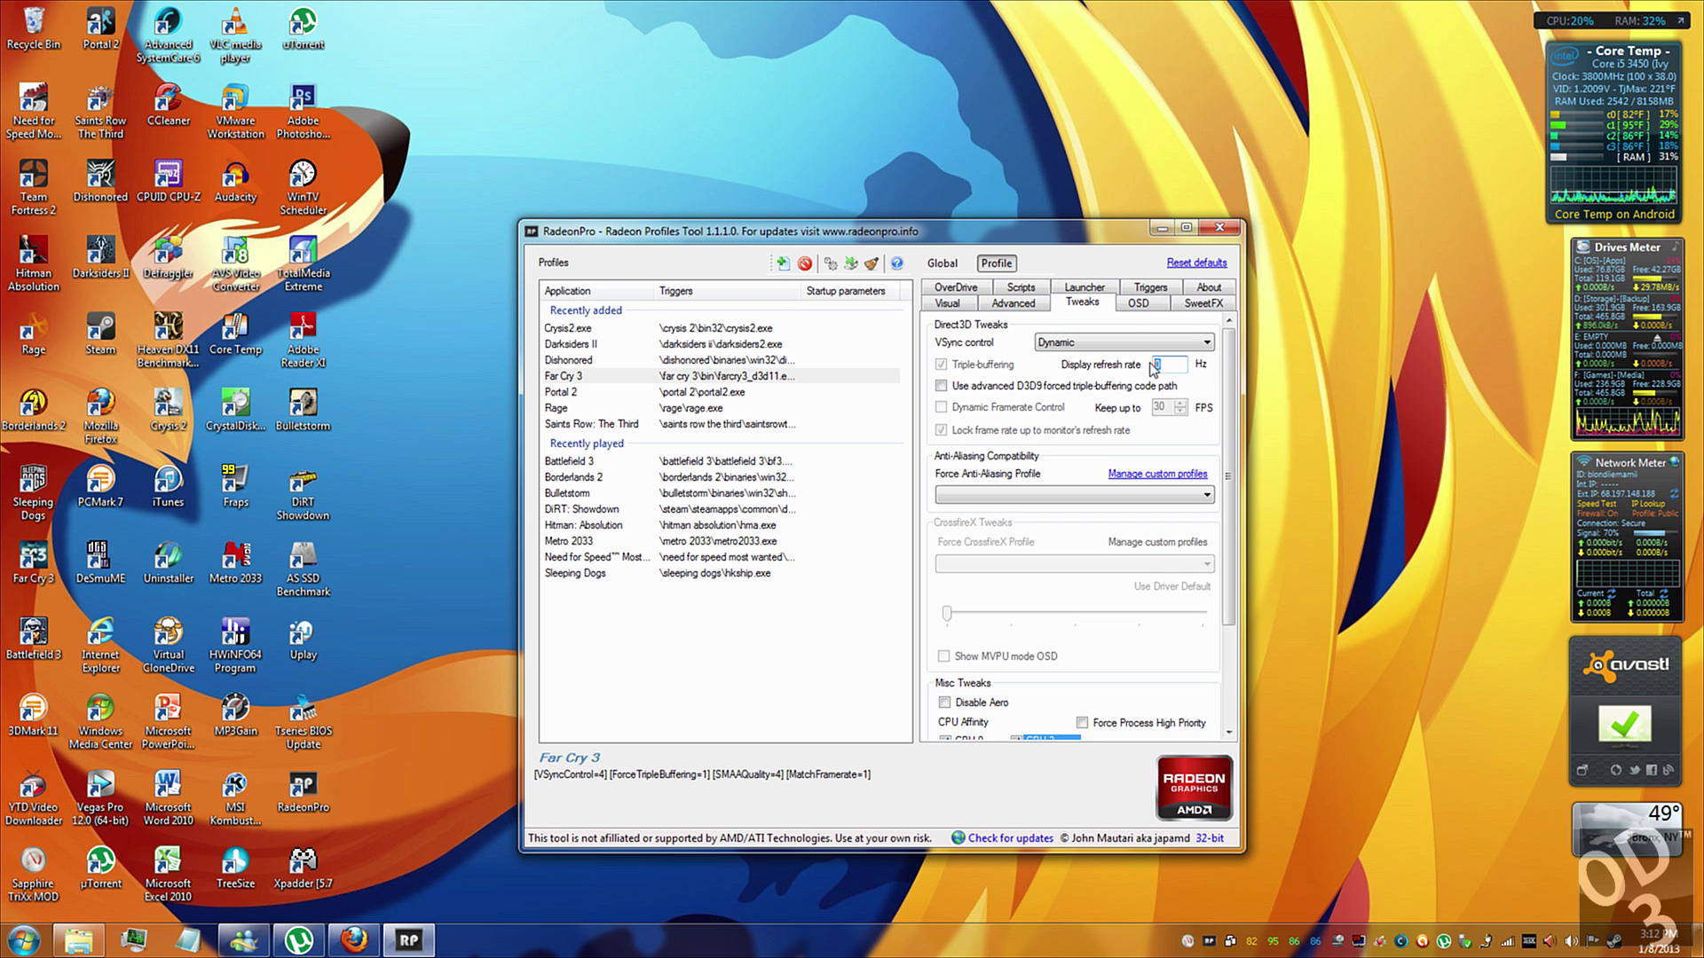
{"action": "type", "text": "60"}
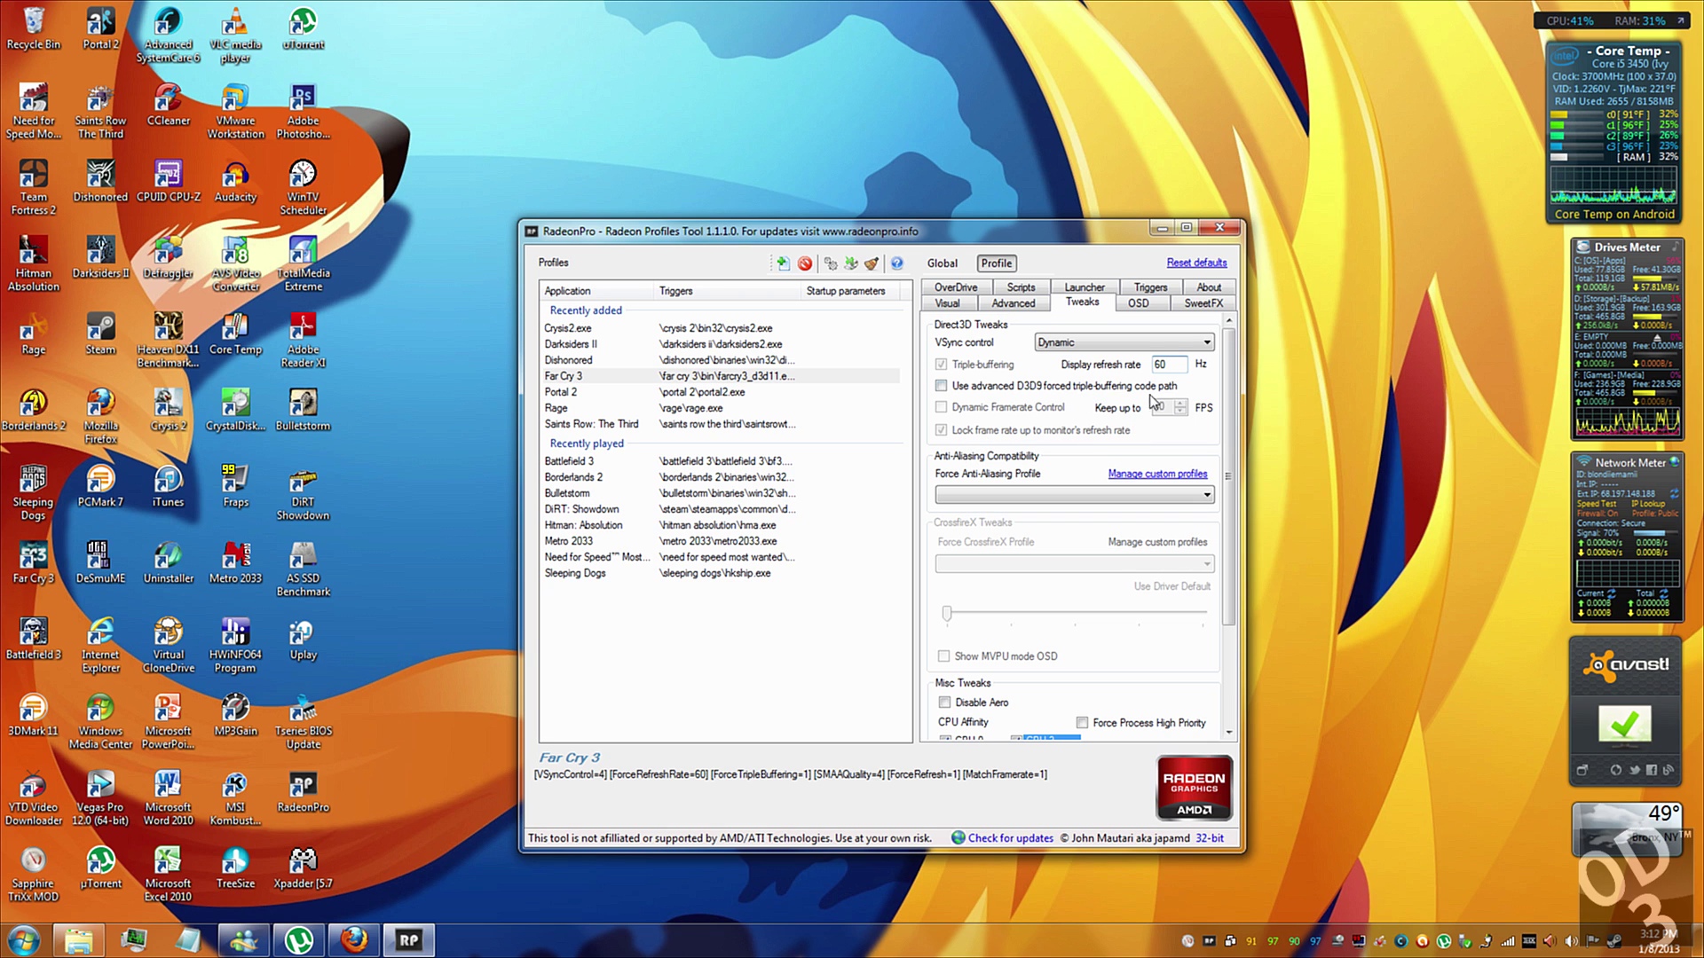
{"action": "mouse_move", "coordinate": [1125, 365]}
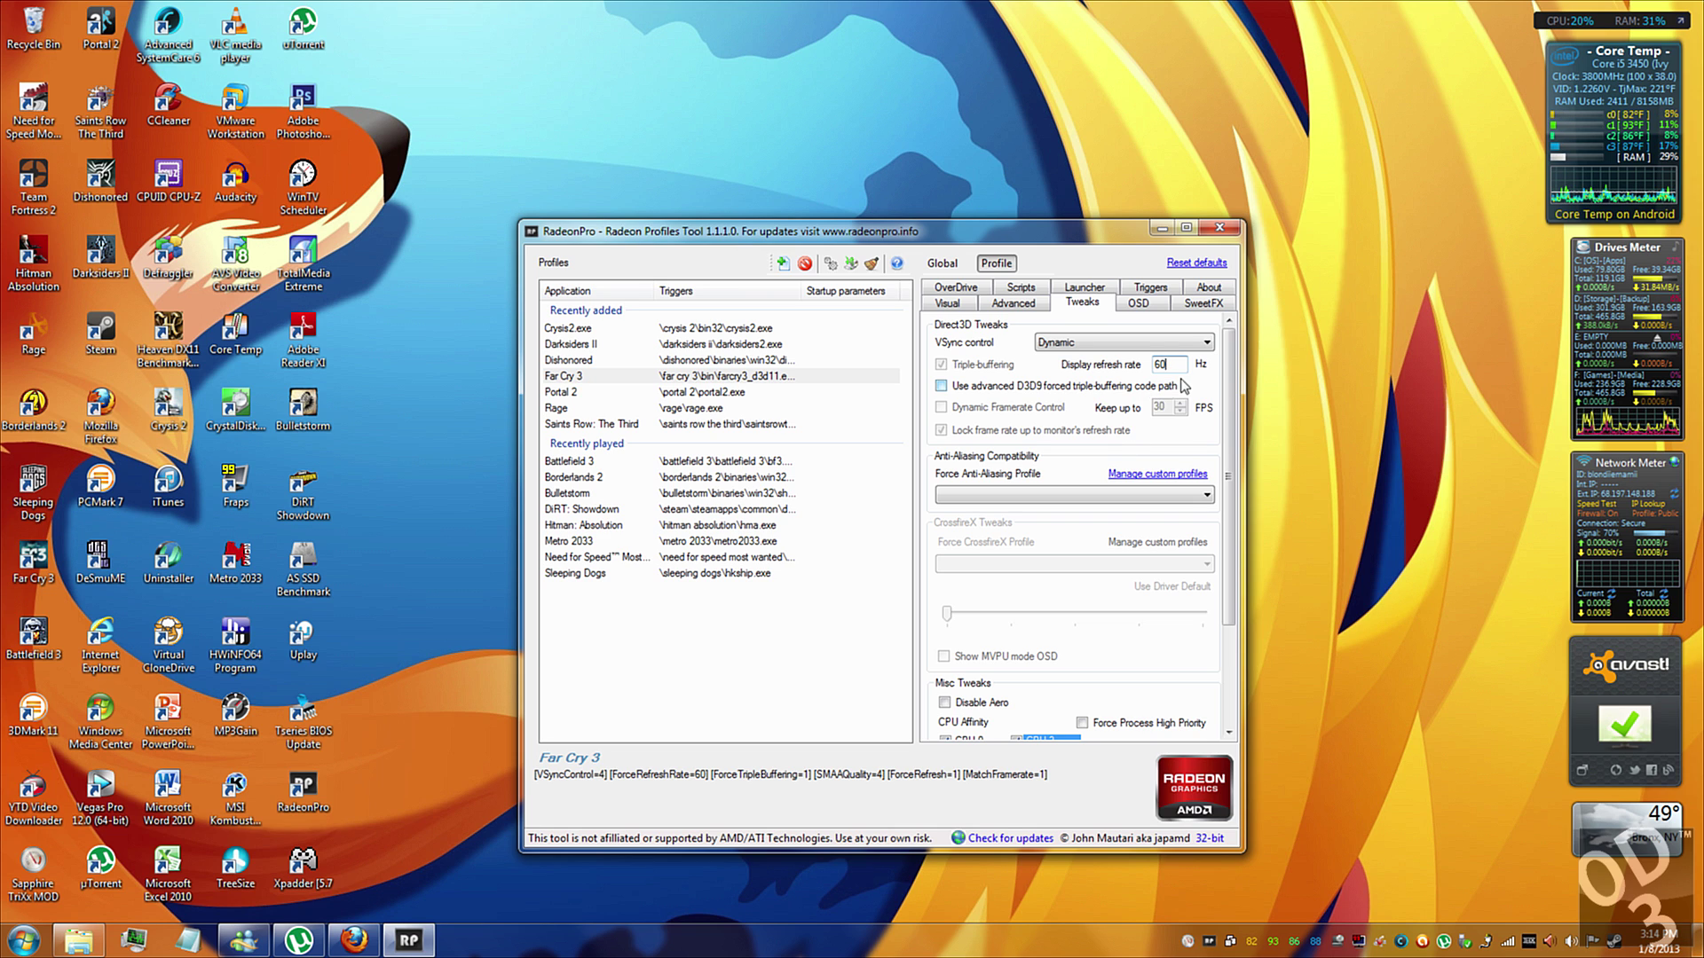
Scroll down through the Far Cry 3 profile's Tweaks panel
{"action": "mouse_move", "coordinate": [1224, 380]}
{"action": "left_mouse_down"}
{"action": "mouse_move", "coordinate": [1226, 482]}
{"action": "mouse_move", "coordinate": [1226, 397]}
{"action": "left_mouse_up"}
Enable the OSD at the Top, showing GPU core utilization, temperature, clocks and VRAM usage
{"action": "left_click", "coordinate": [1123, 307]}
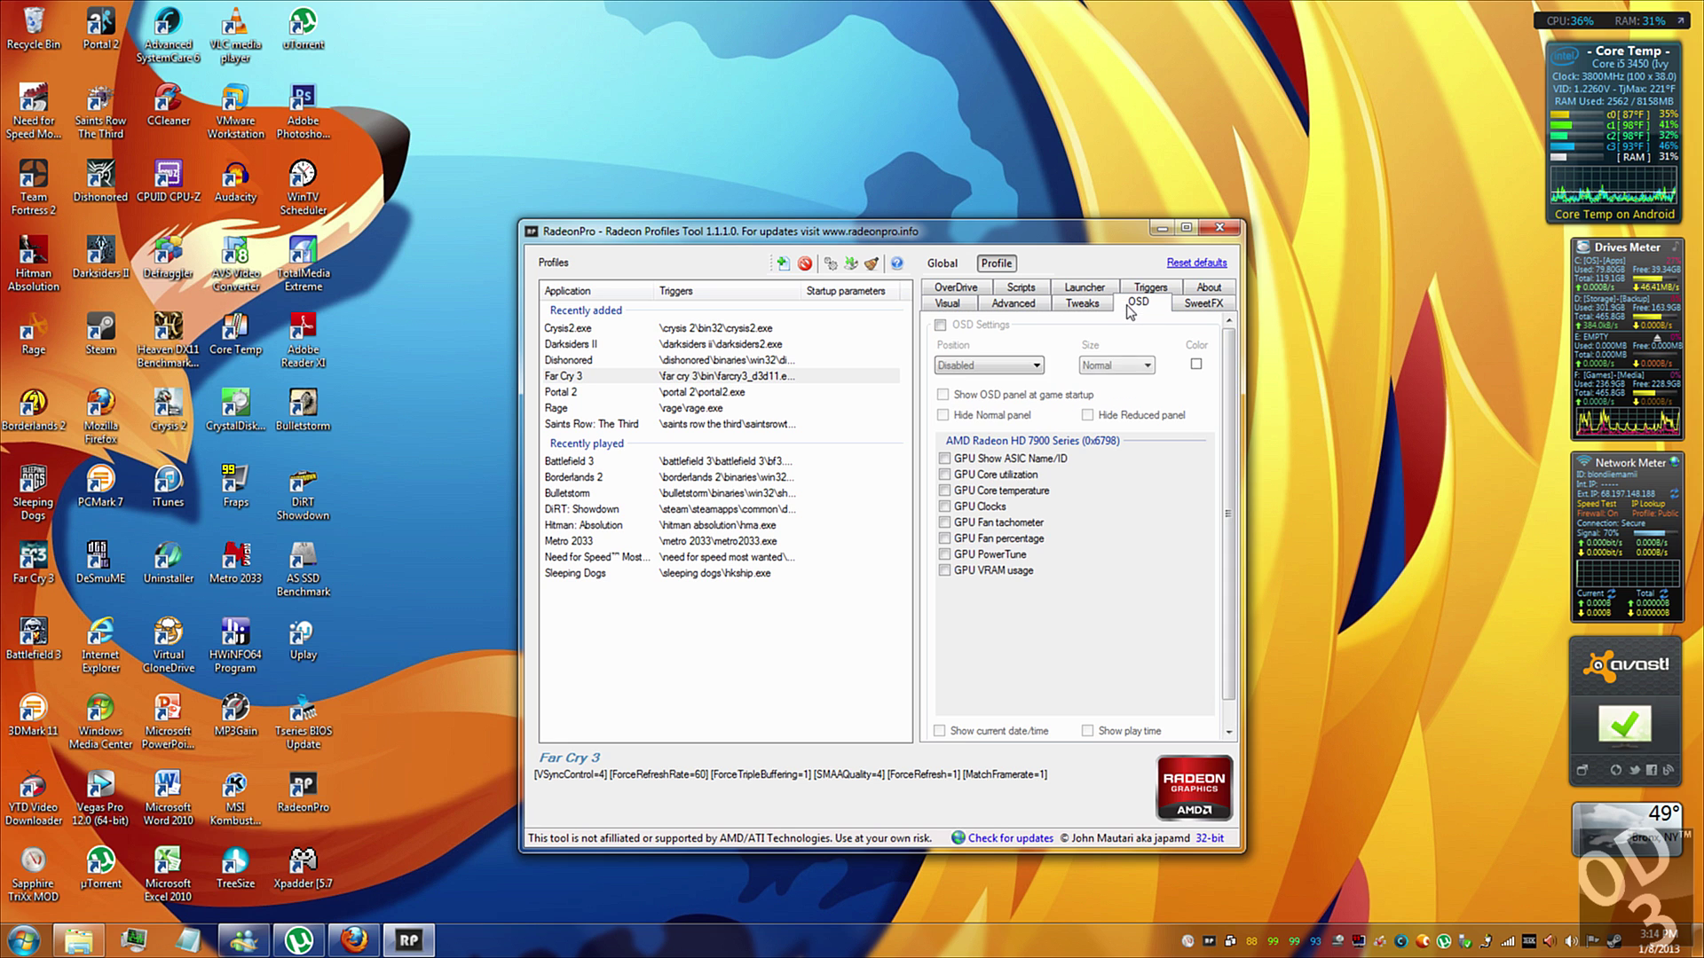
{"action": "left_click", "coordinate": [941, 326]}
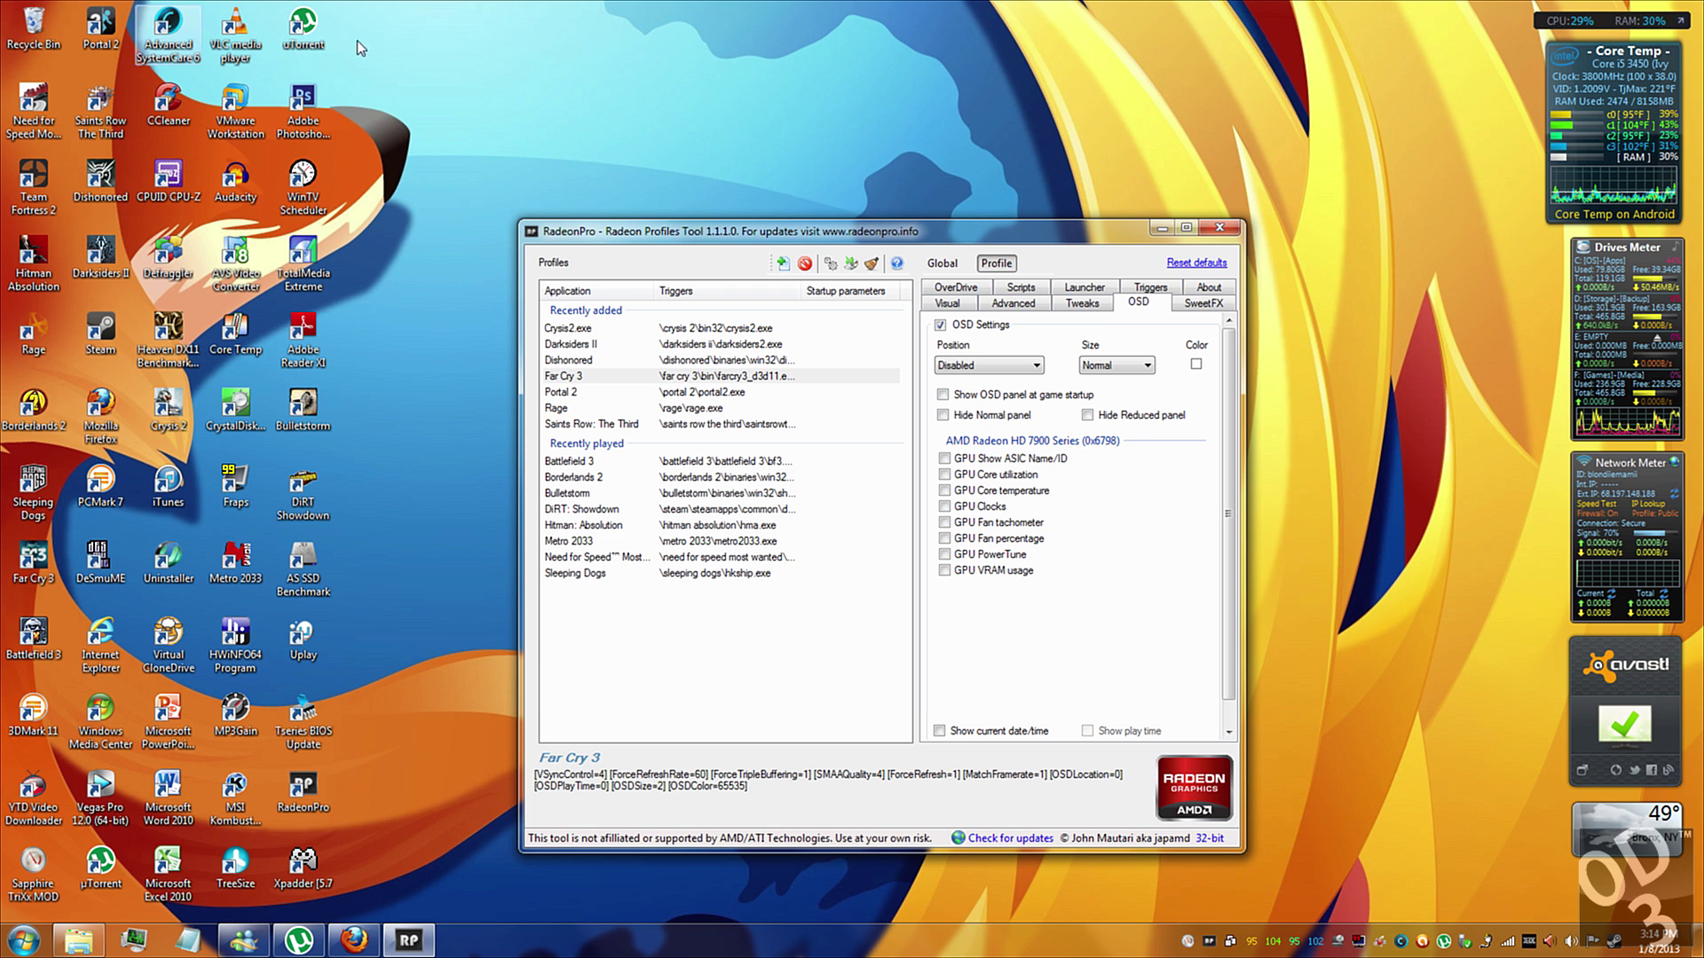
{"action": "left_click", "coordinate": [987, 365]}
{"action": "left_click", "coordinate": [965, 396]}
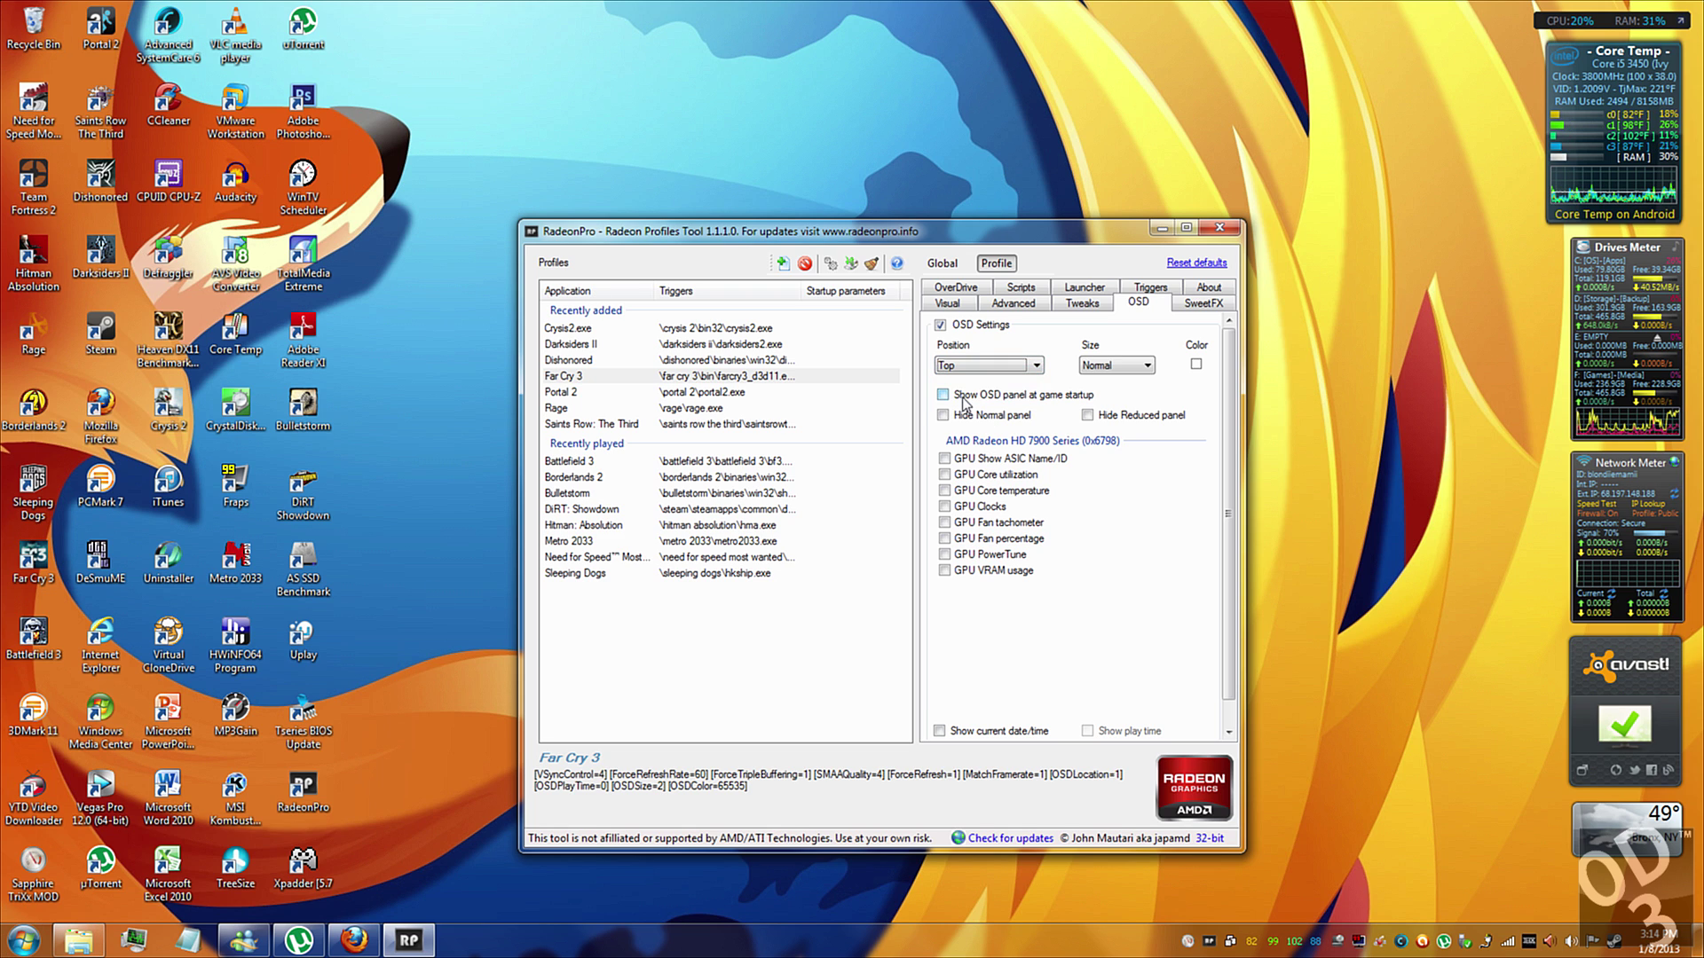
{"action": "left_click", "coordinate": [944, 475]}
{"action": "left_click", "coordinate": [944, 491]}
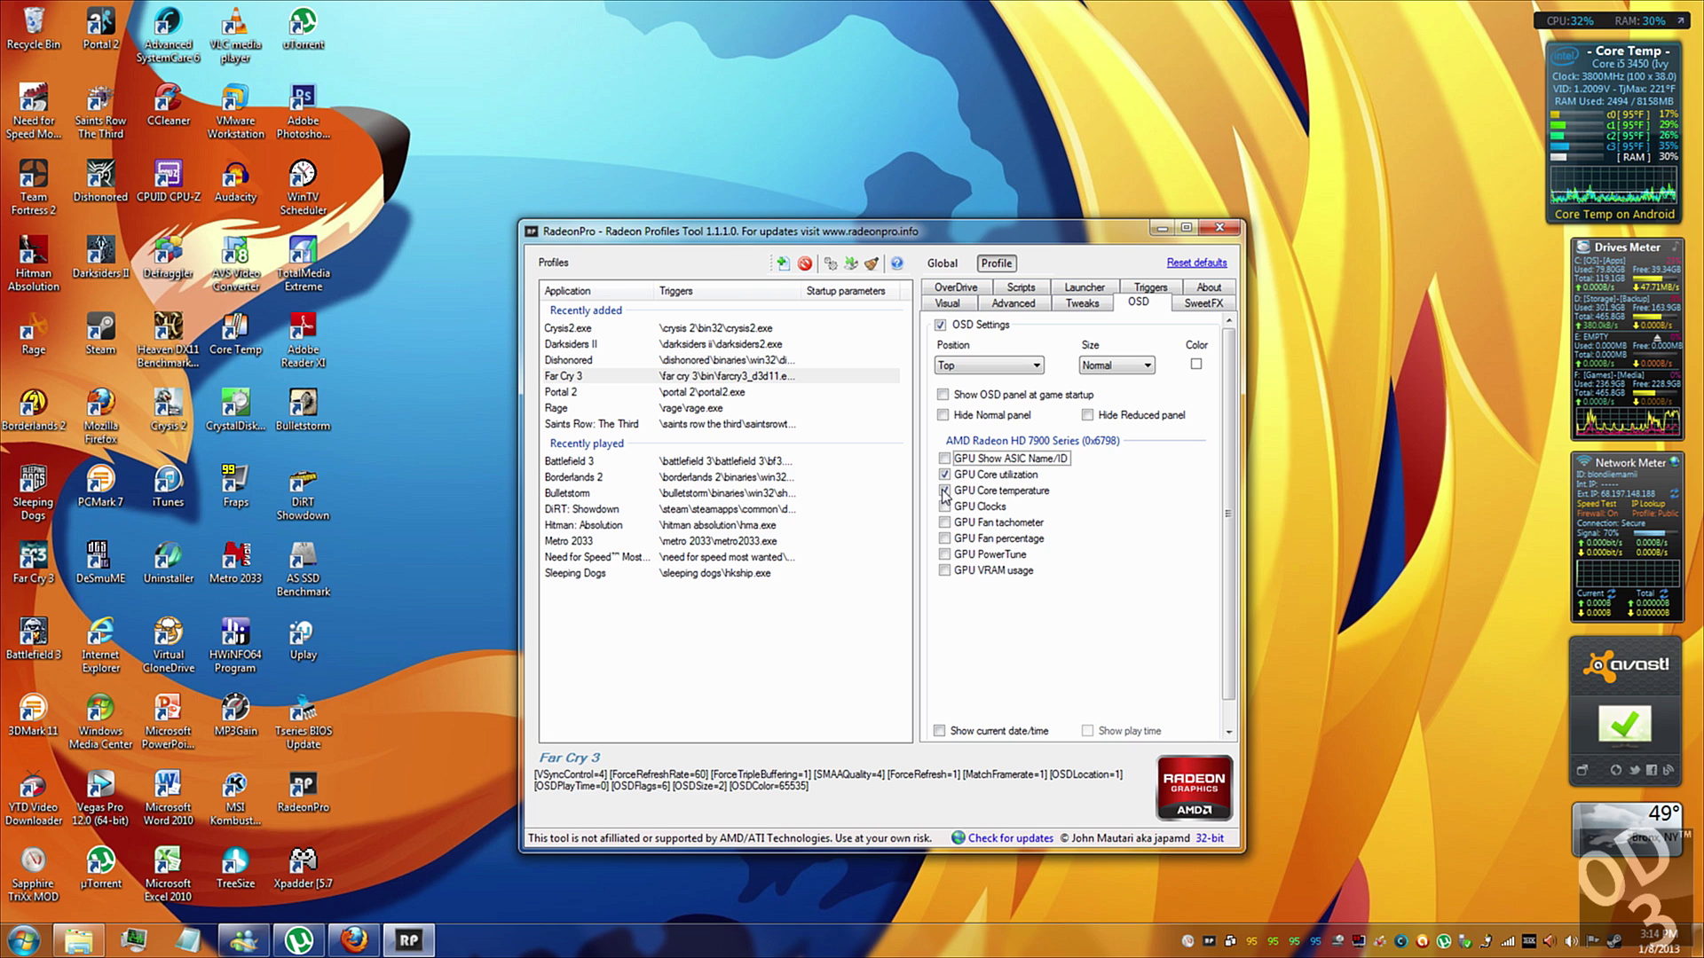
{"action": "left_click", "coordinate": [944, 507]}
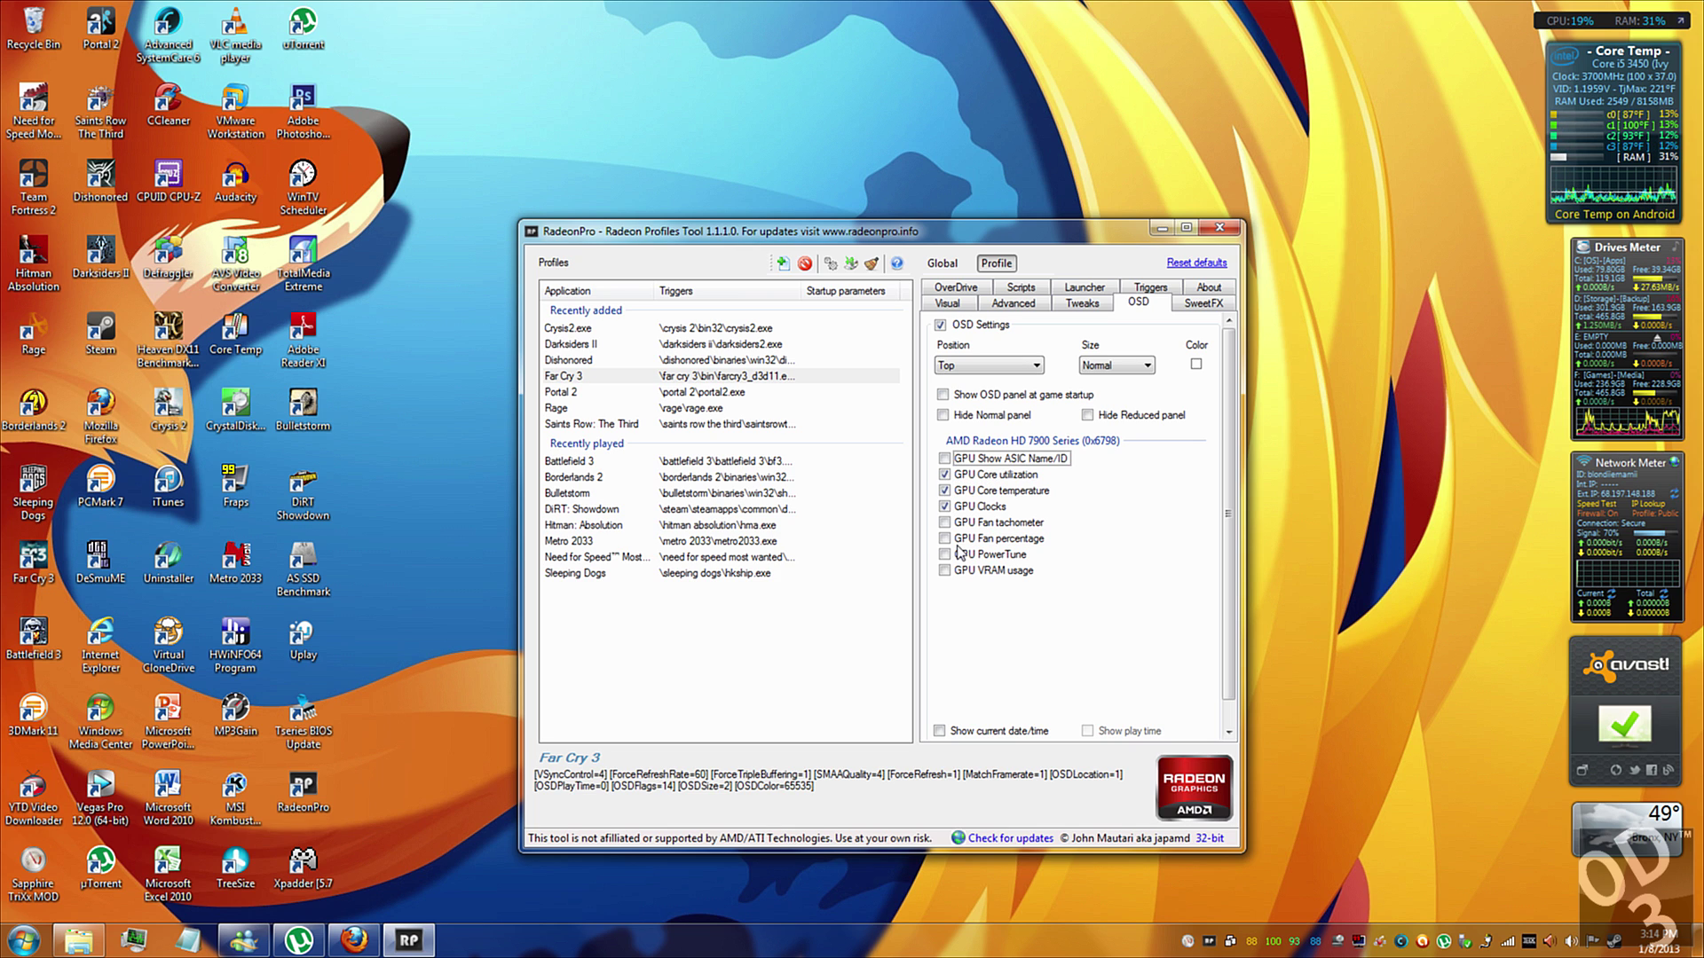
{"action": "left_click", "coordinate": [944, 571]}
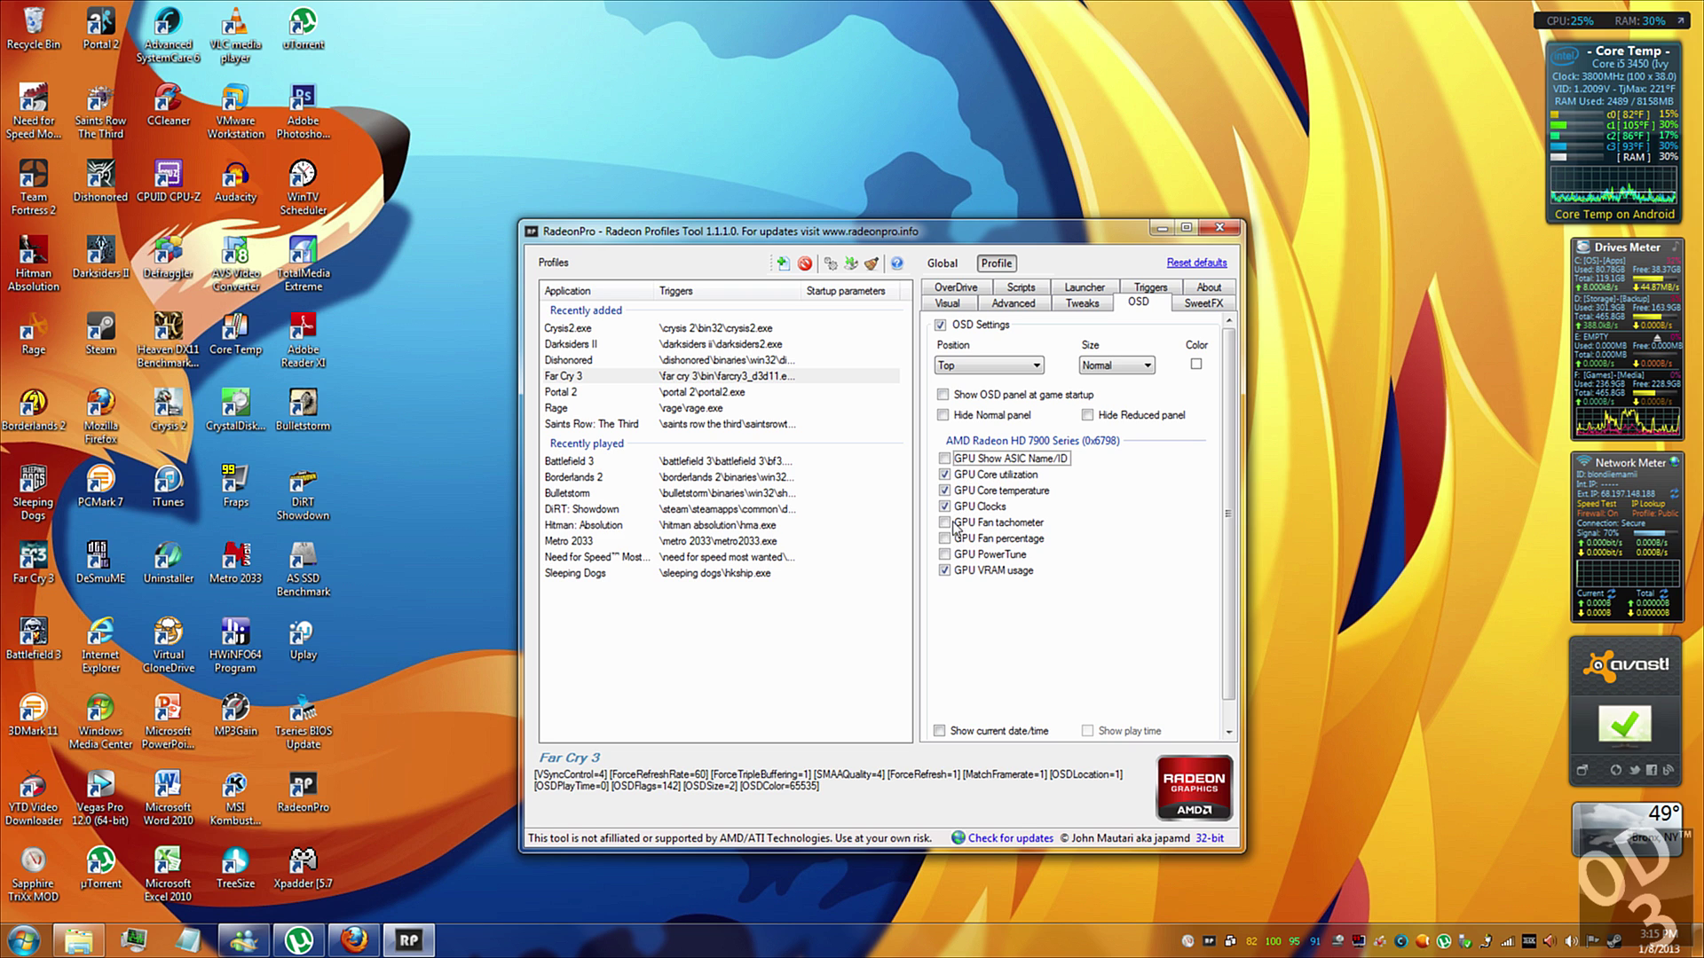
{"action": "left_click", "coordinate": [945, 491]}
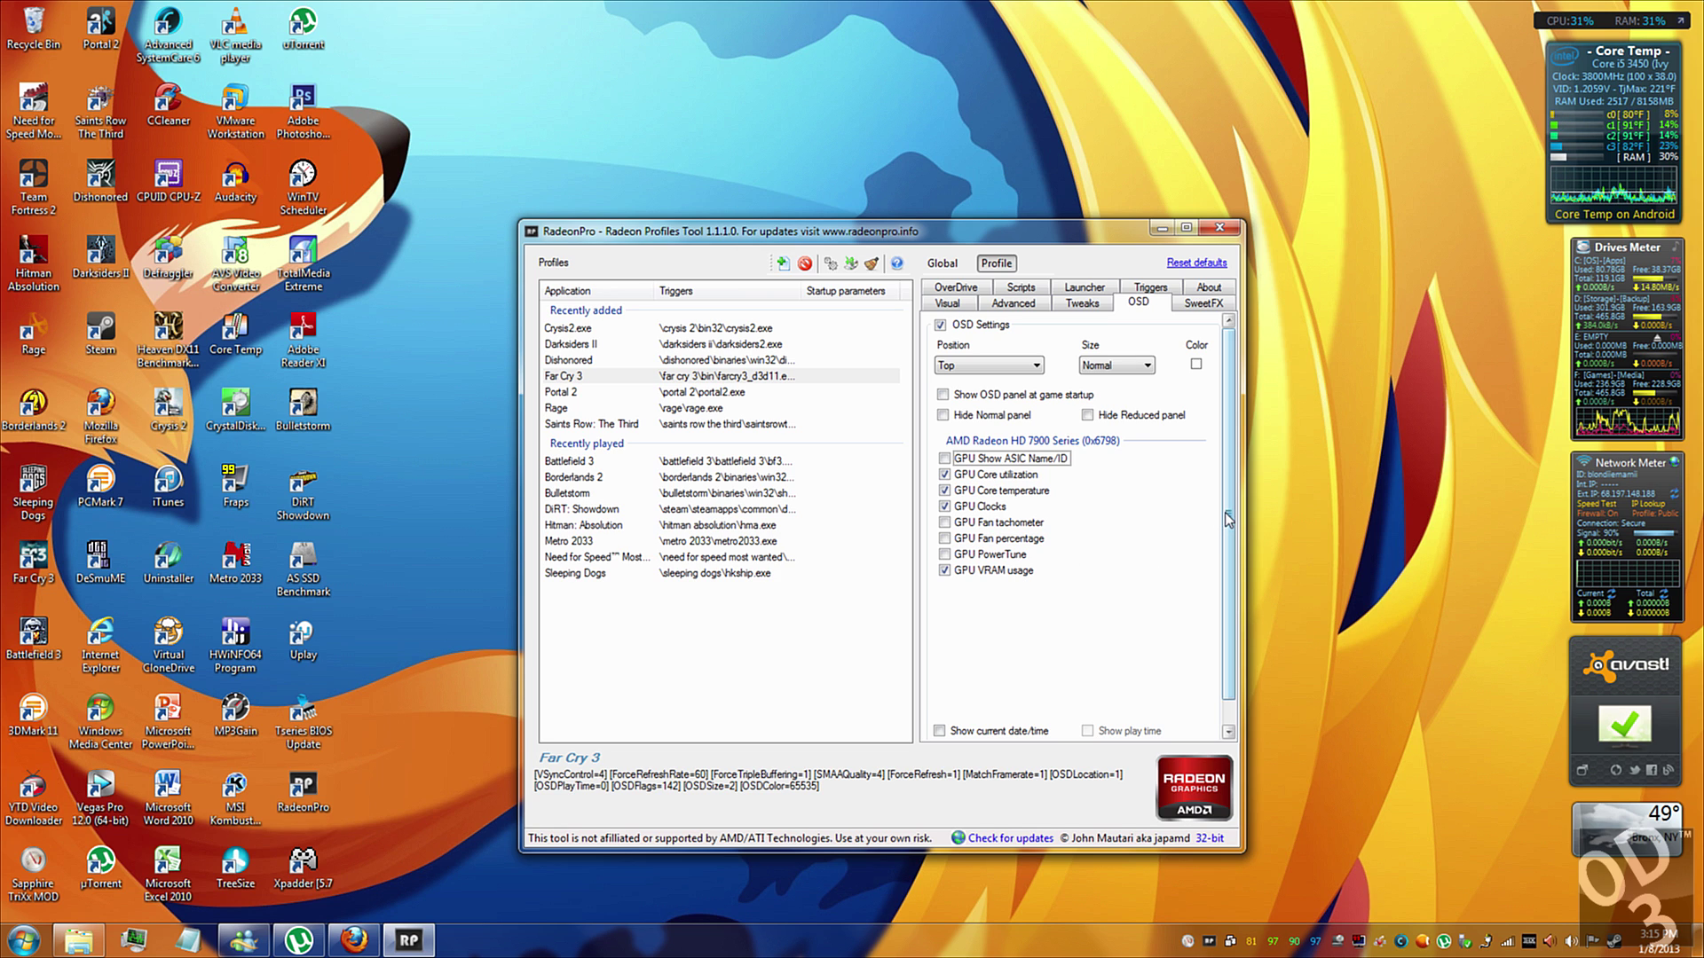
Review the Dynamic V-Sync tweaks and SMAA Ultra settings, then open RadeonPro's program-wide Settings
{"action": "scroll", "coordinate": [1227, 519], "scroll_direction": "down", "scroll_amount": 1}
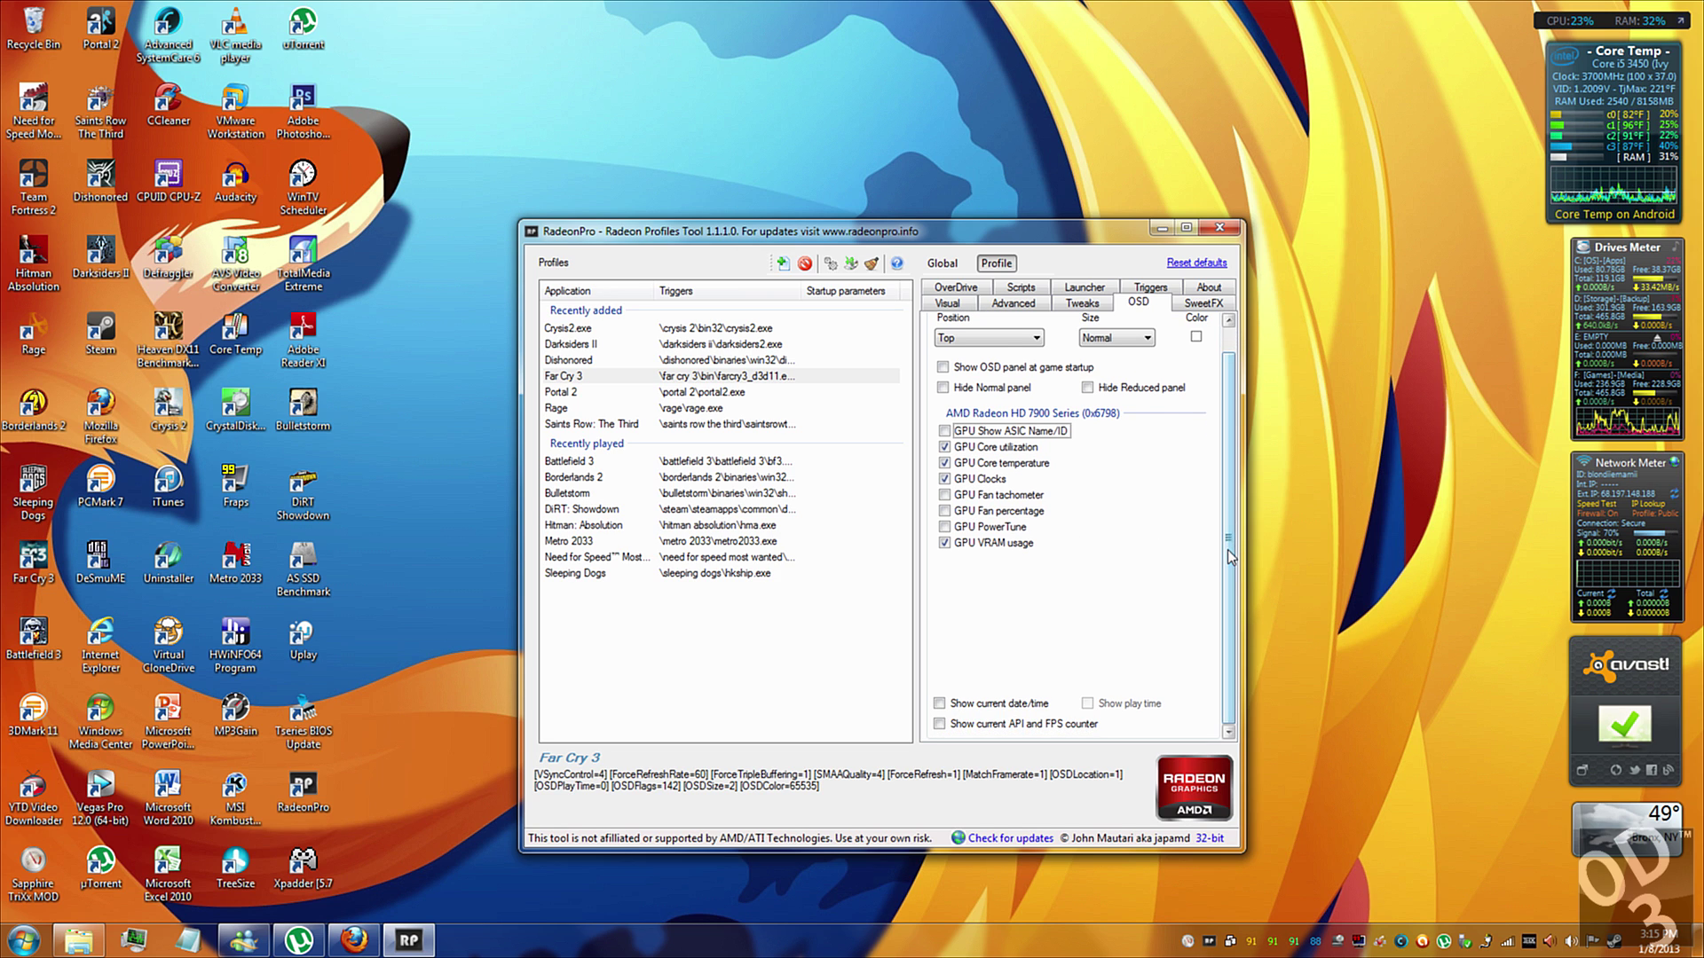
{"action": "left_click", "coordinate": [1090, 307]}
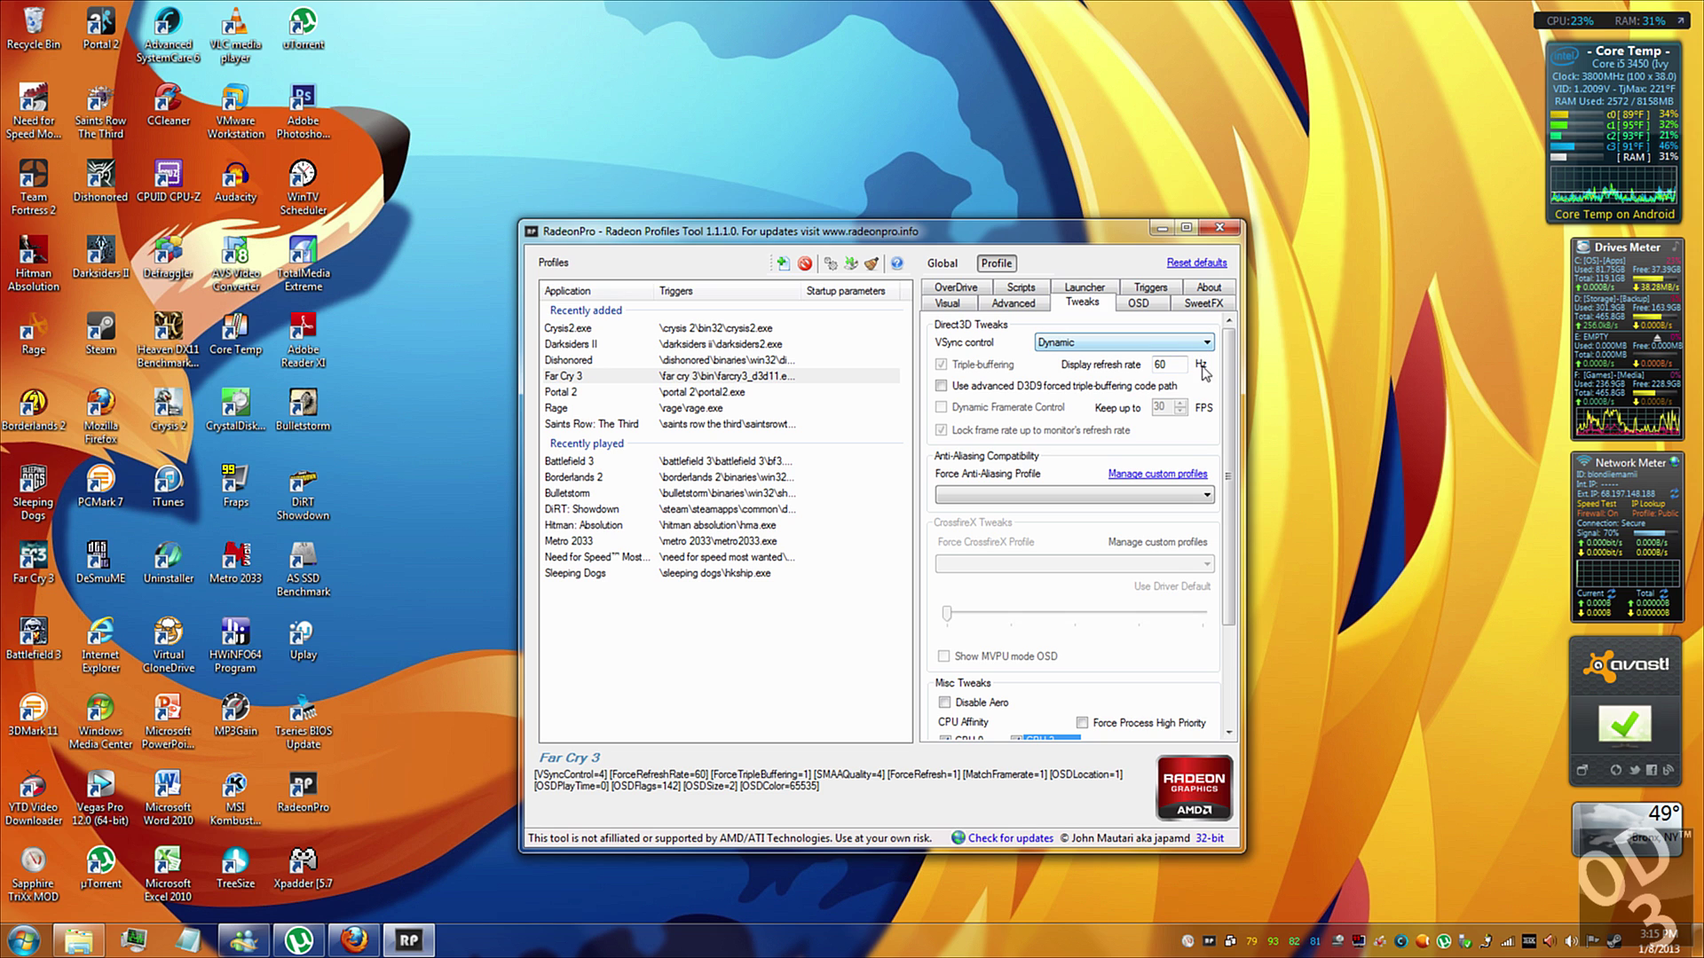
{"action": "left_click", "coordinate": [951, 305]}
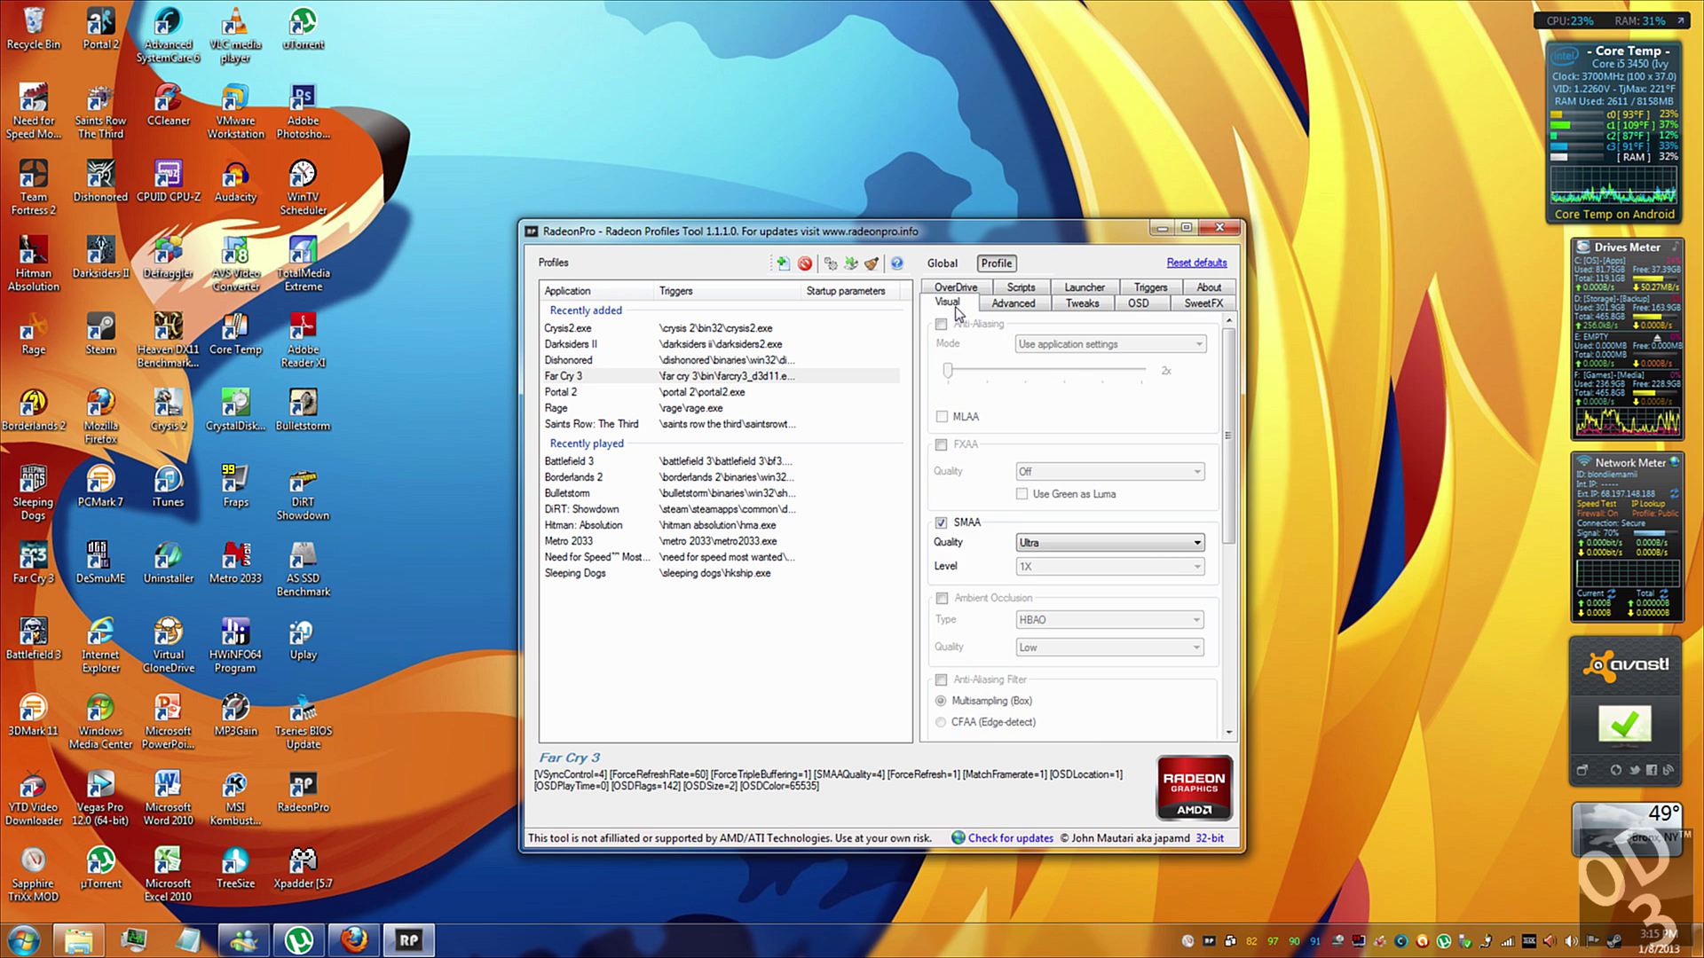
{"action": "left_click", "coordinate": [849, 266]}
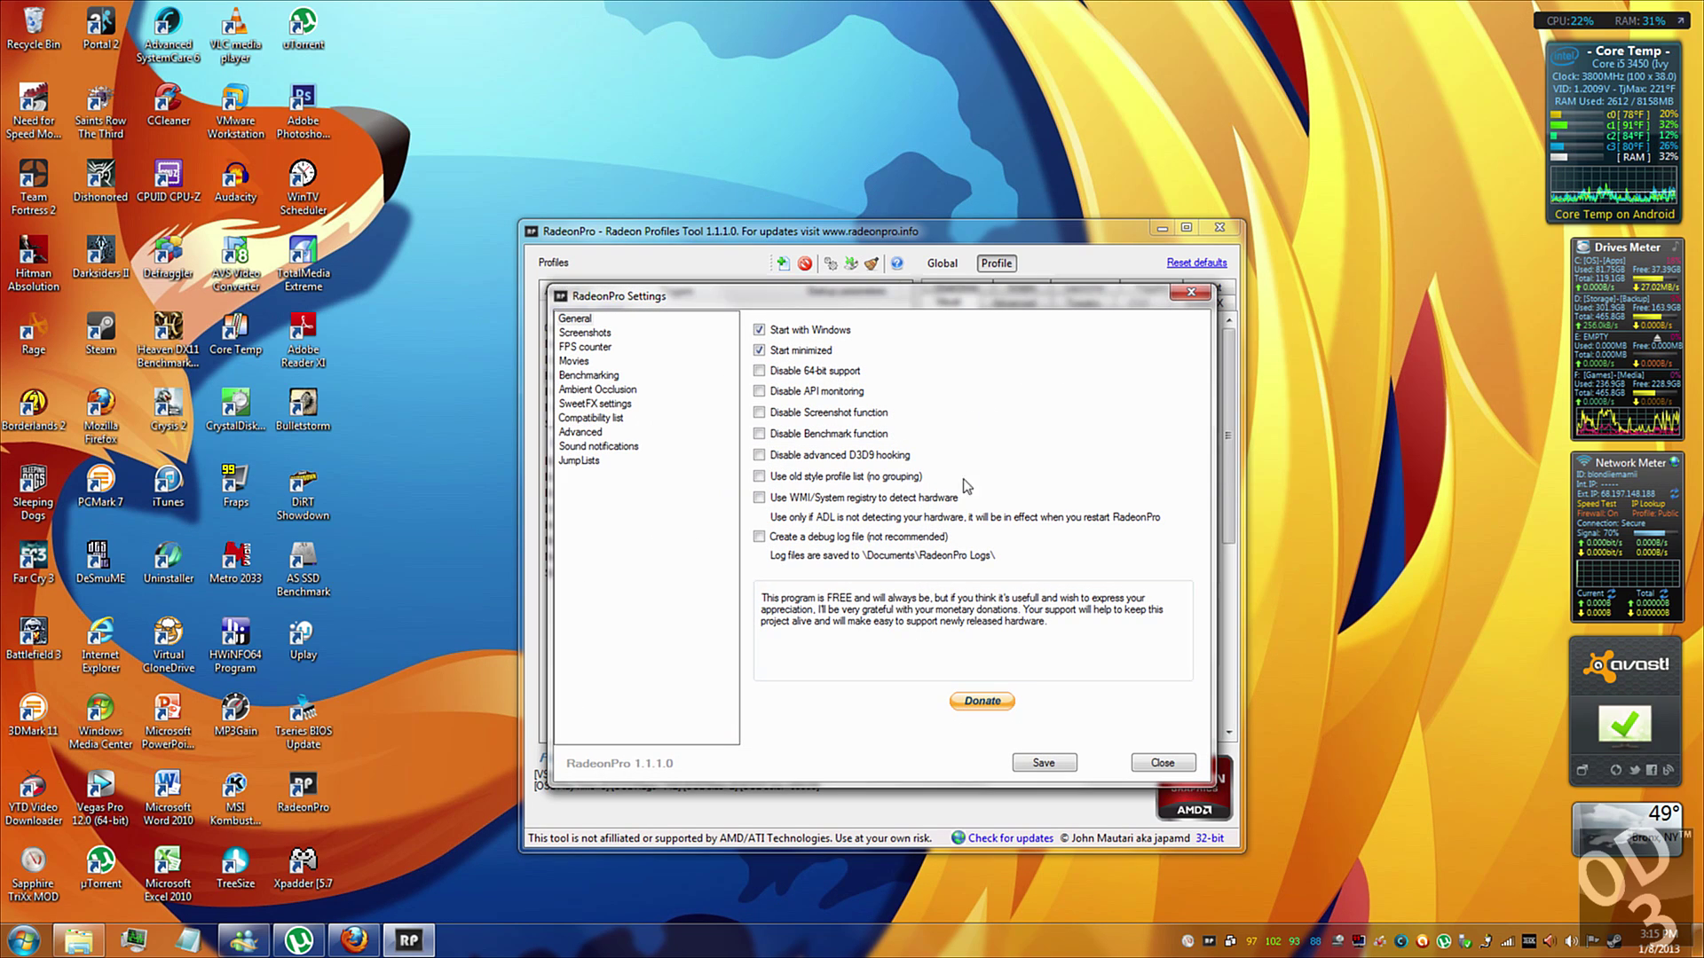
Check the Advanced options and hotkeys, then save and close RadeonPro Settings
{"action": "left_click", "coordinate": [580, 432]}
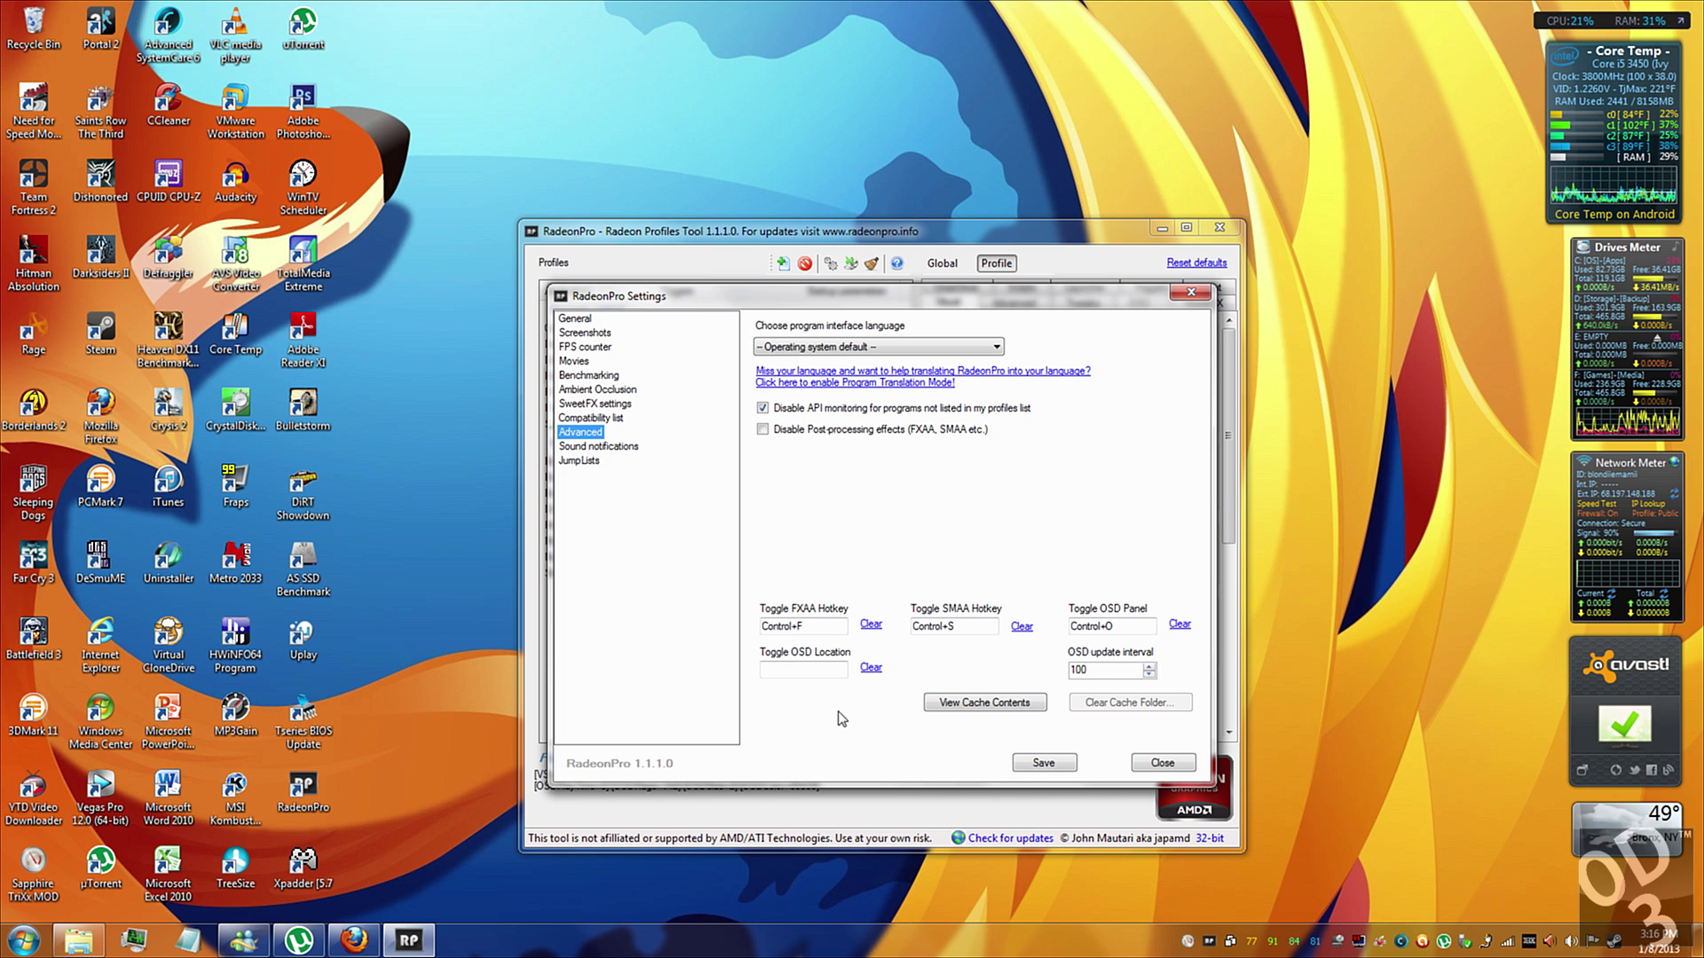
{"action": "left_click", "coordinate": [1043, 765]}
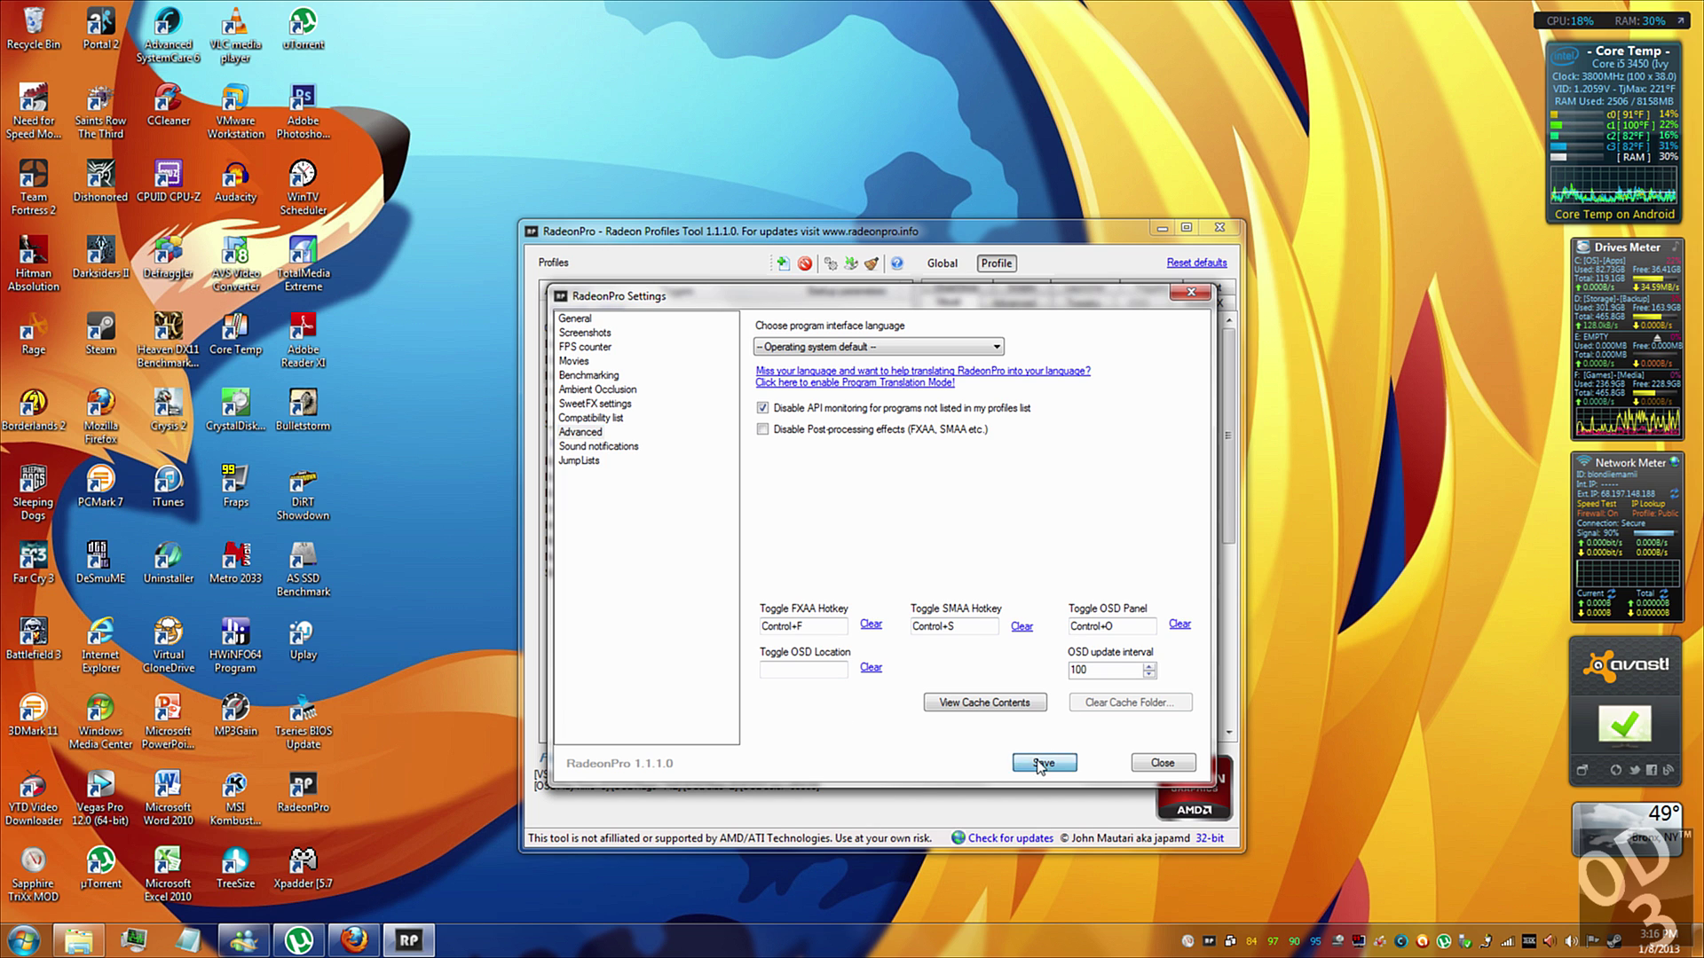
{"action": "left_click", "coordinate": [1139, 764]}
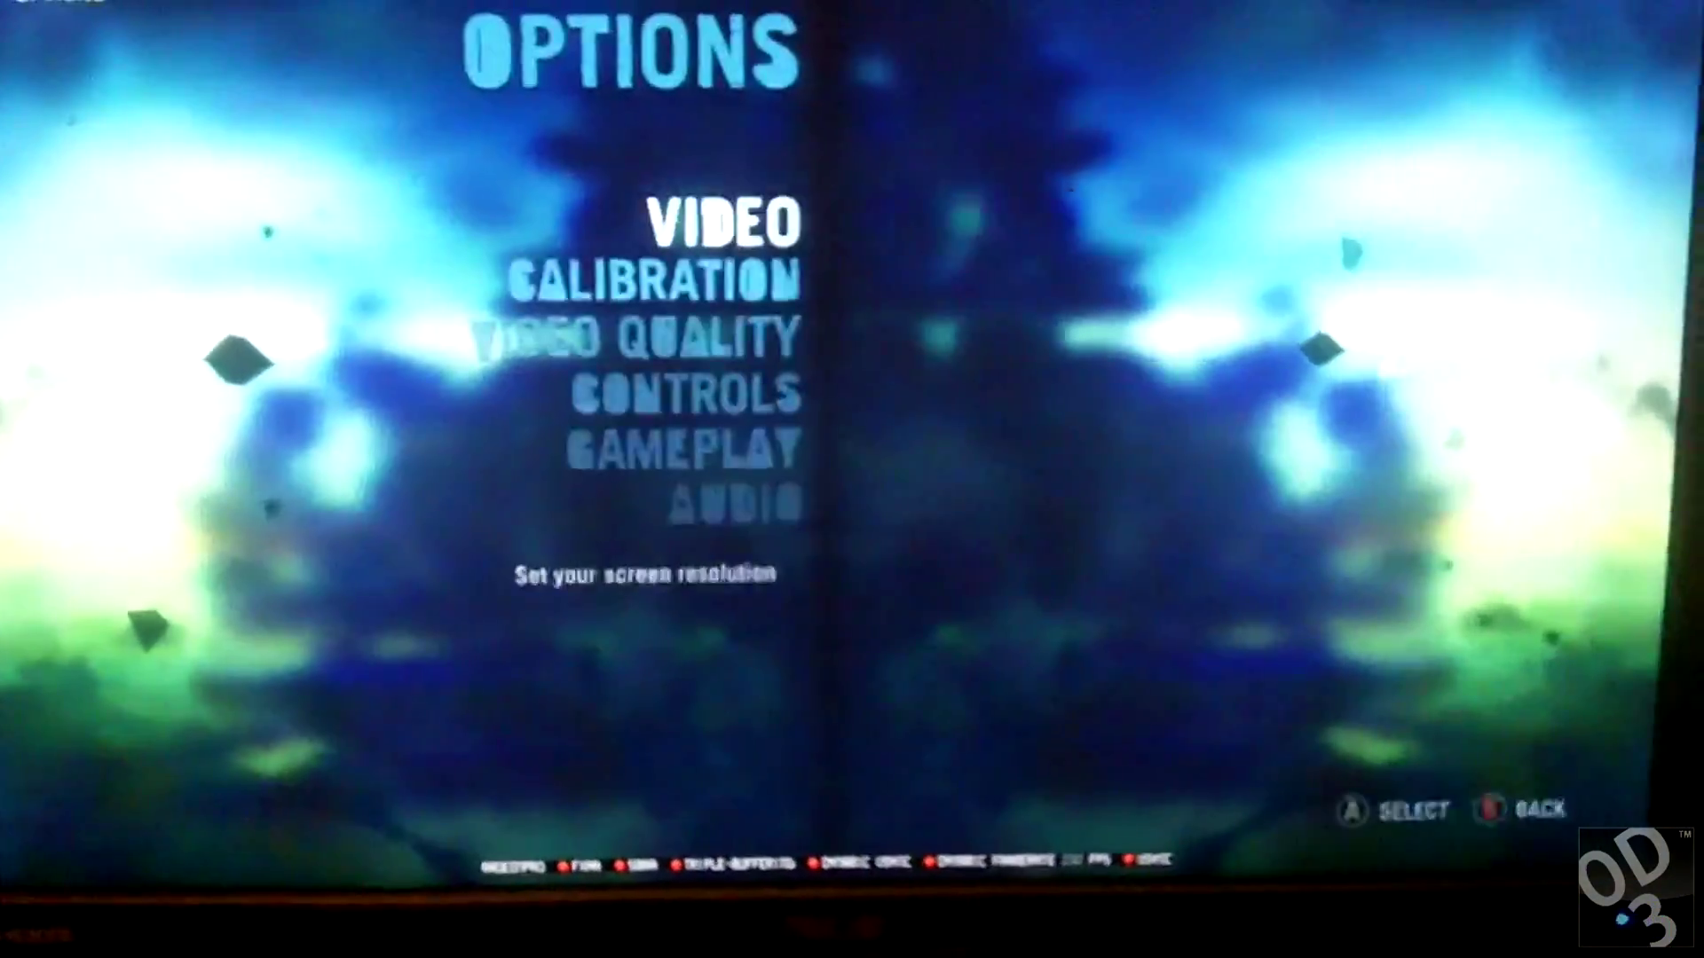
Enter Far Cry 3's Video settings list and step down through its options
{"action": "key", "text": "Return"}
{"action": "key", "text": "Down"}
{"action": "key", "text": "Down"}
{"action": "key", "text": "Down"}
{"action": "key", "text": "Down"}
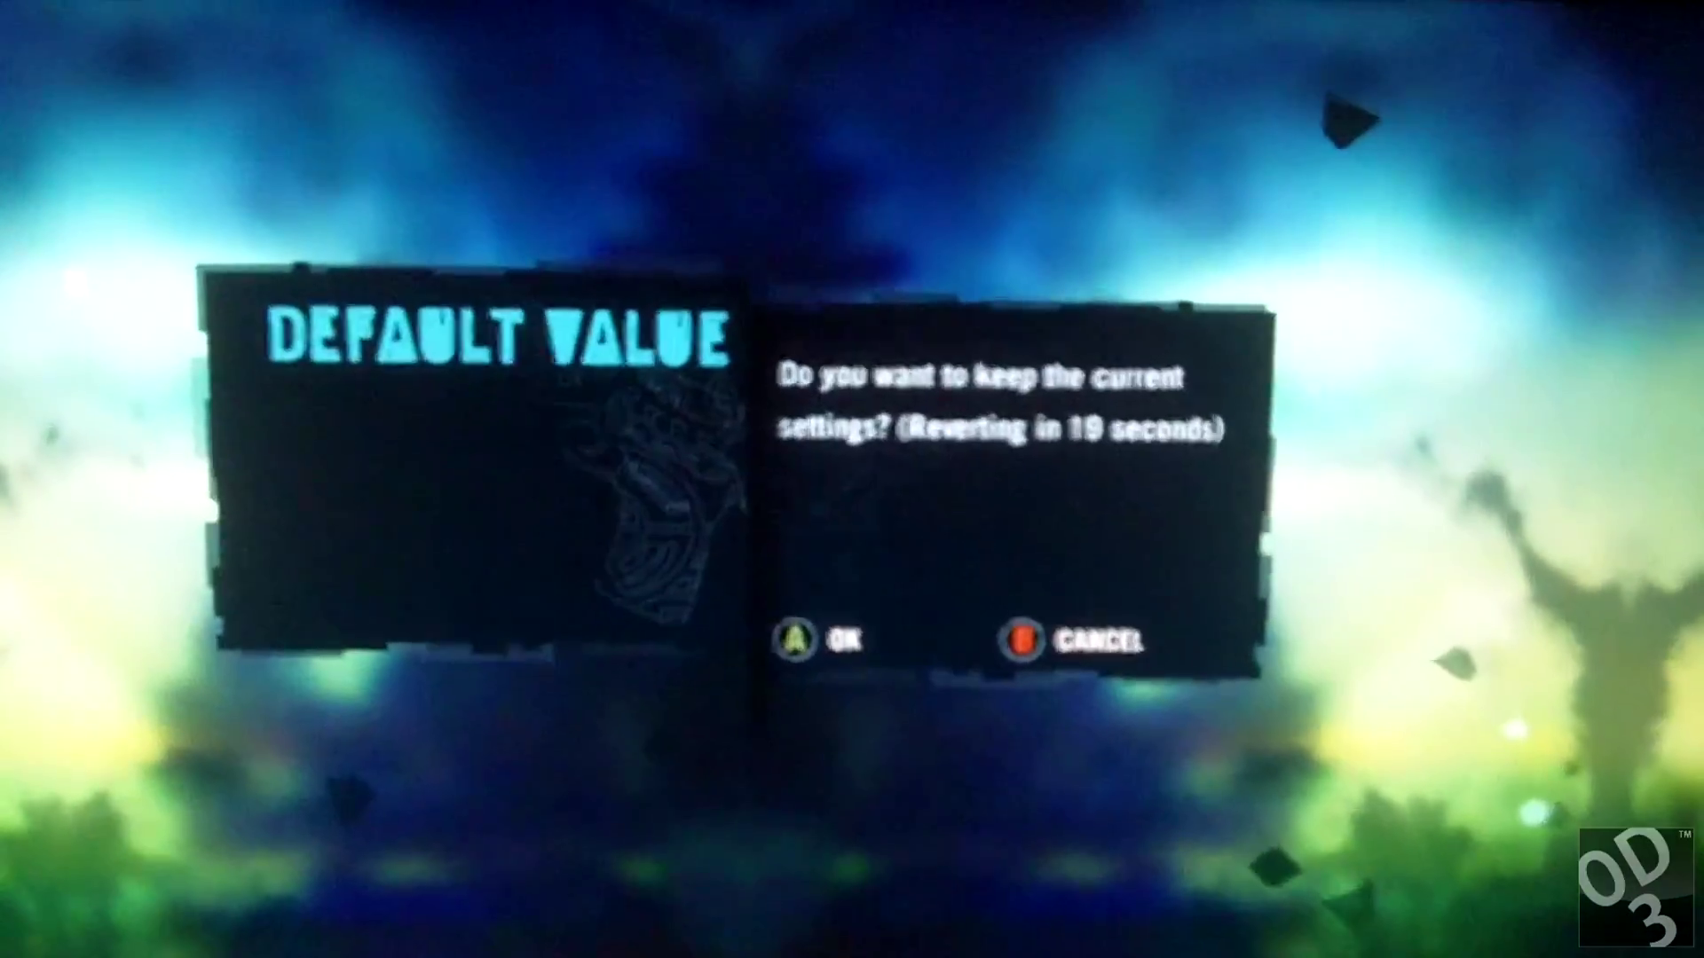
{"action": "key", "text": "Return"}
Apply the changed video settings, keep them, and leave the Video list
{"action": "key", "text": "Escape"}
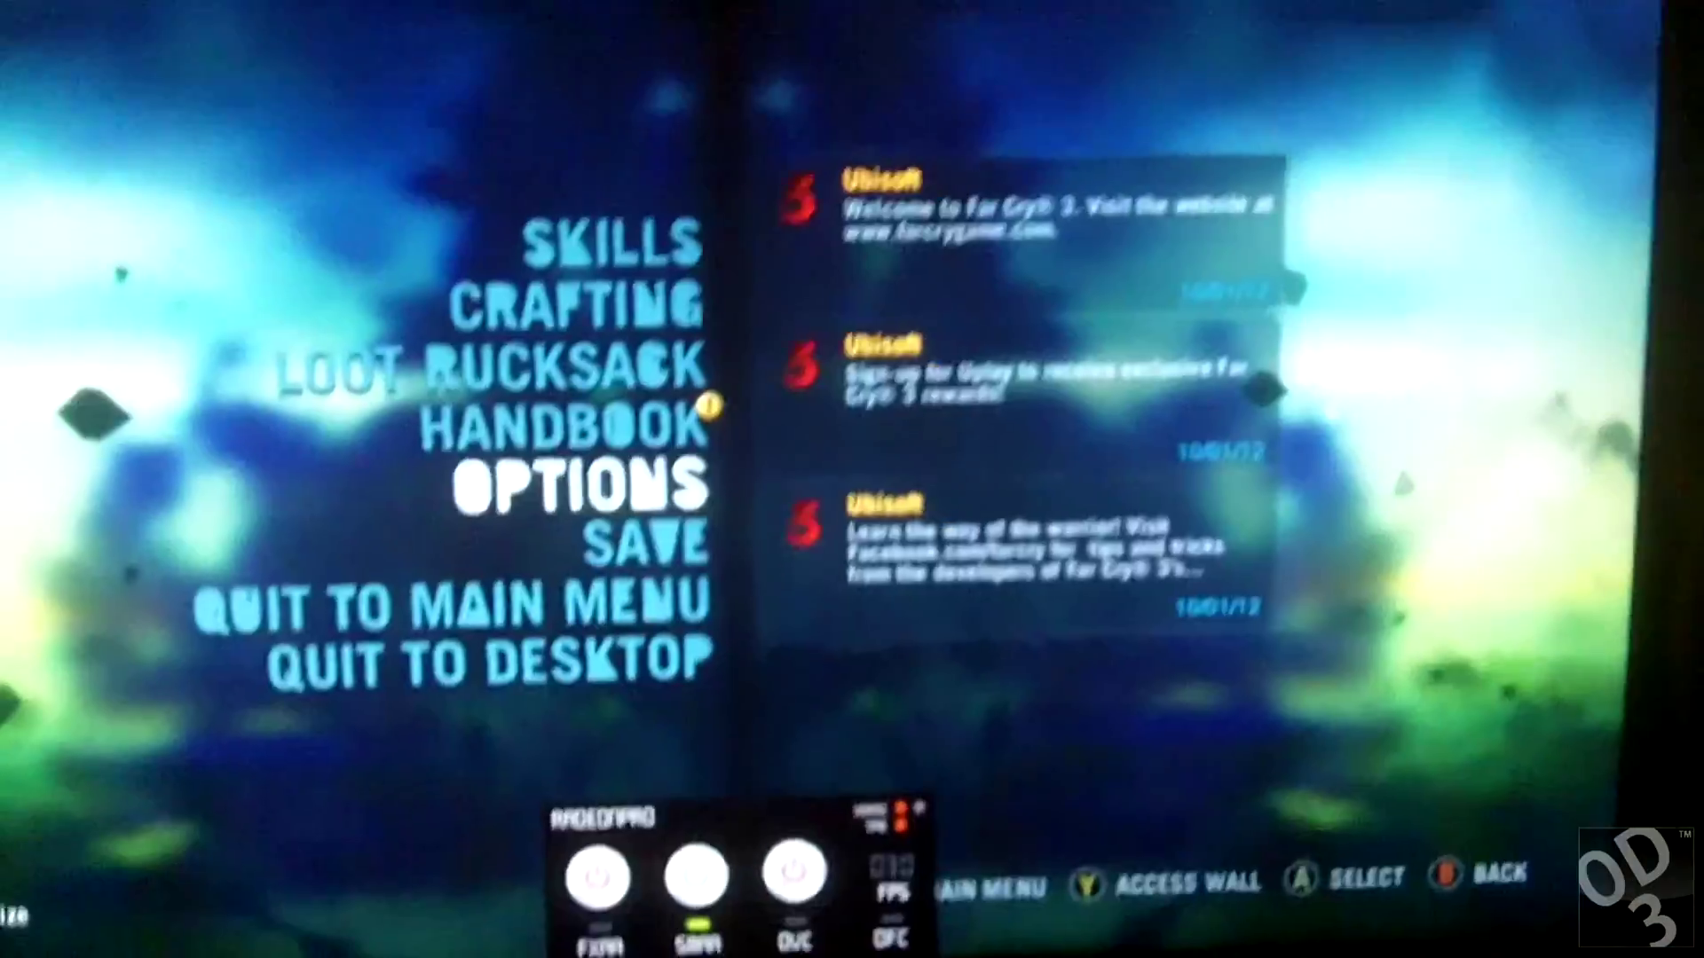
Switch MSAA Anti-Aliasing from 4 to Off, apply it, and resume gameplay
{"action": "key", "text": "Return"}
{"action": "key", "text": "Return"}
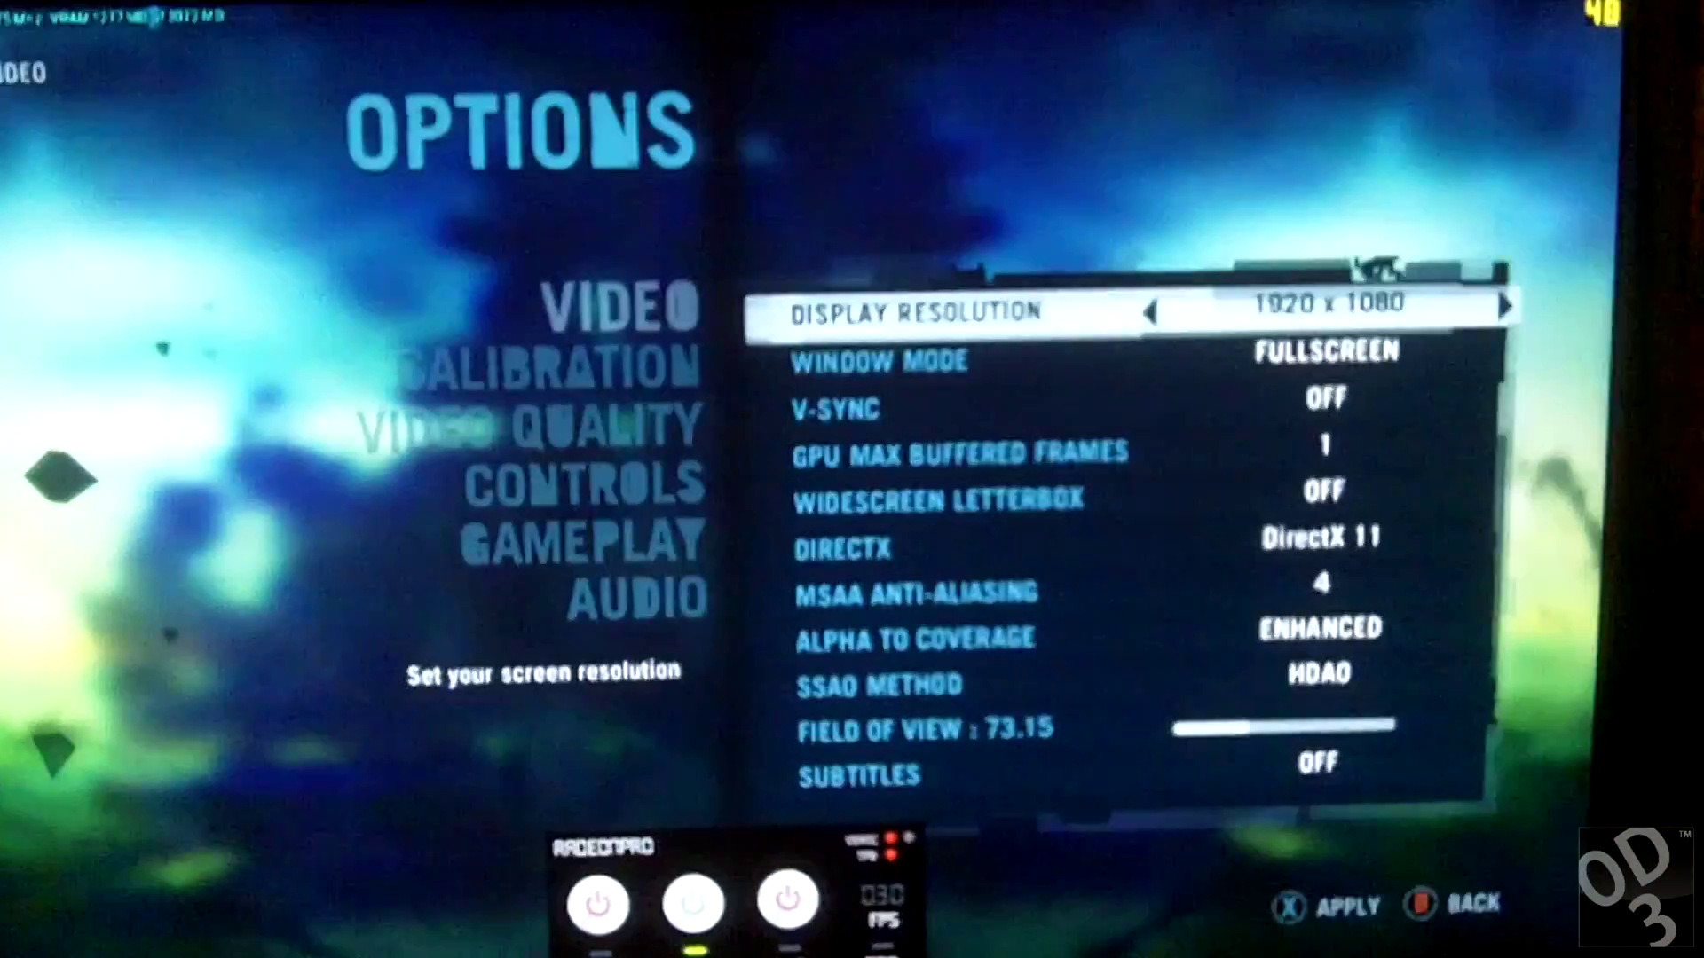
{"action": "key", "text": "Down"}
{"action": "key", "text": "Down"}
{"action": "key", "text": "Down"}
{"action": "key", "text": "Down"}
{"action": "key", "text": "Down"}
{"action": "key", "text": "Down"}
{"action": "key", "text": "Left"}
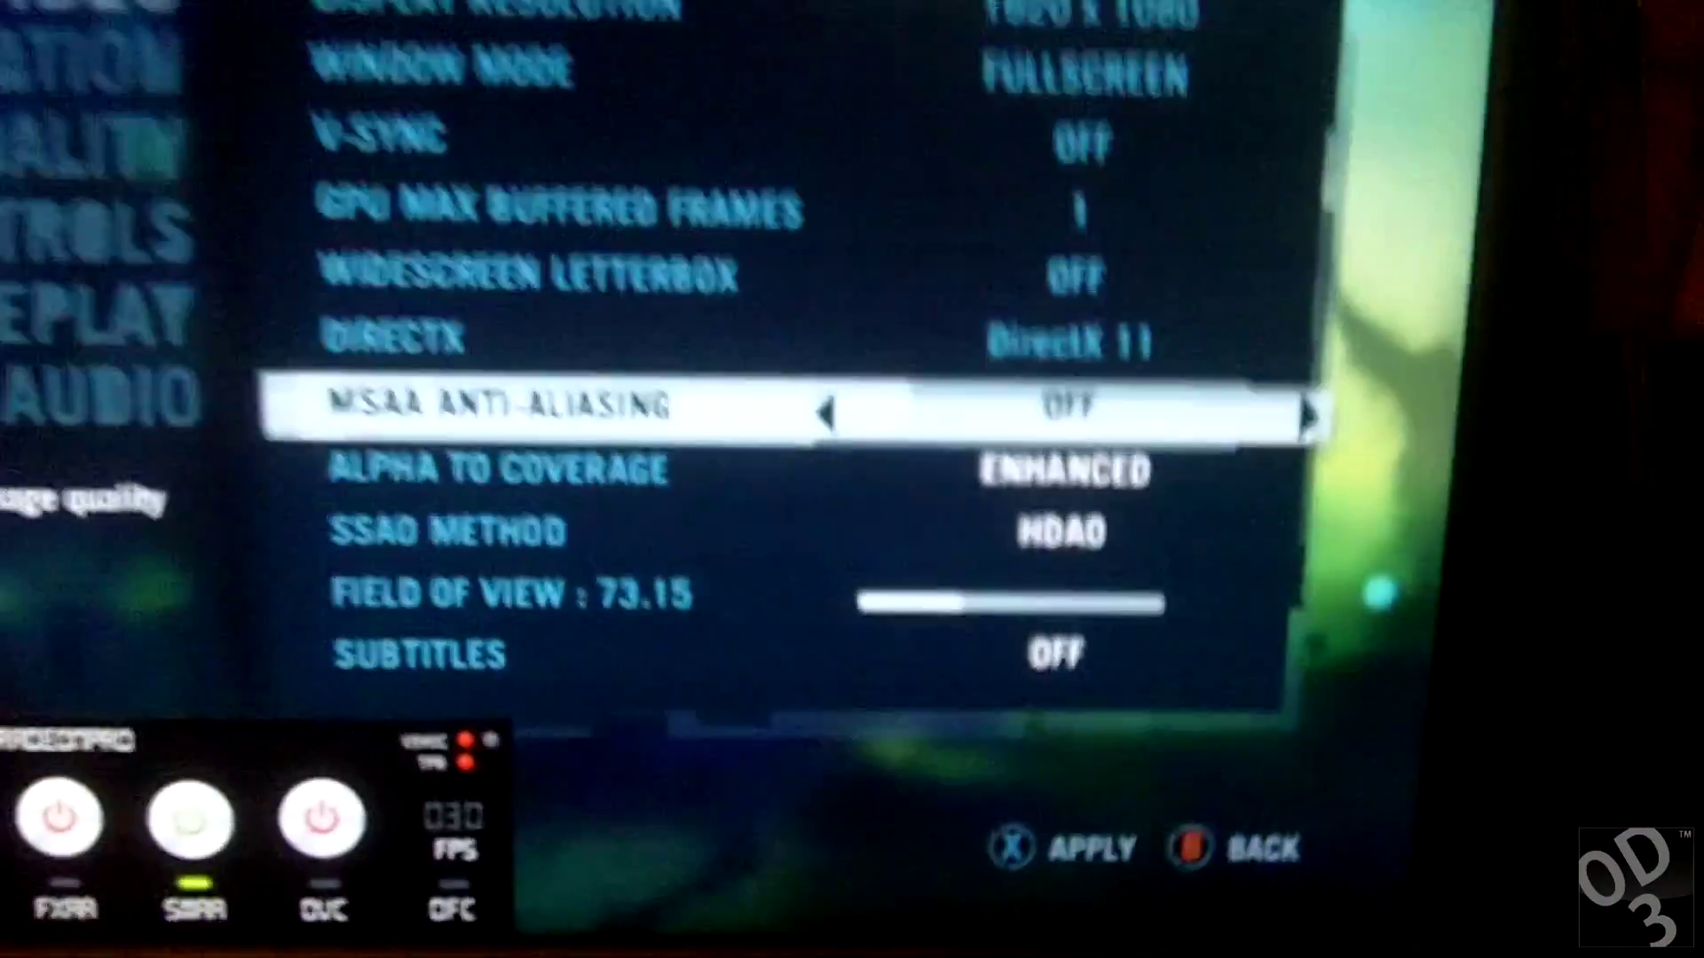
{"action": "key", "text": "Return"}
{"action": "key", "text": "Return"}
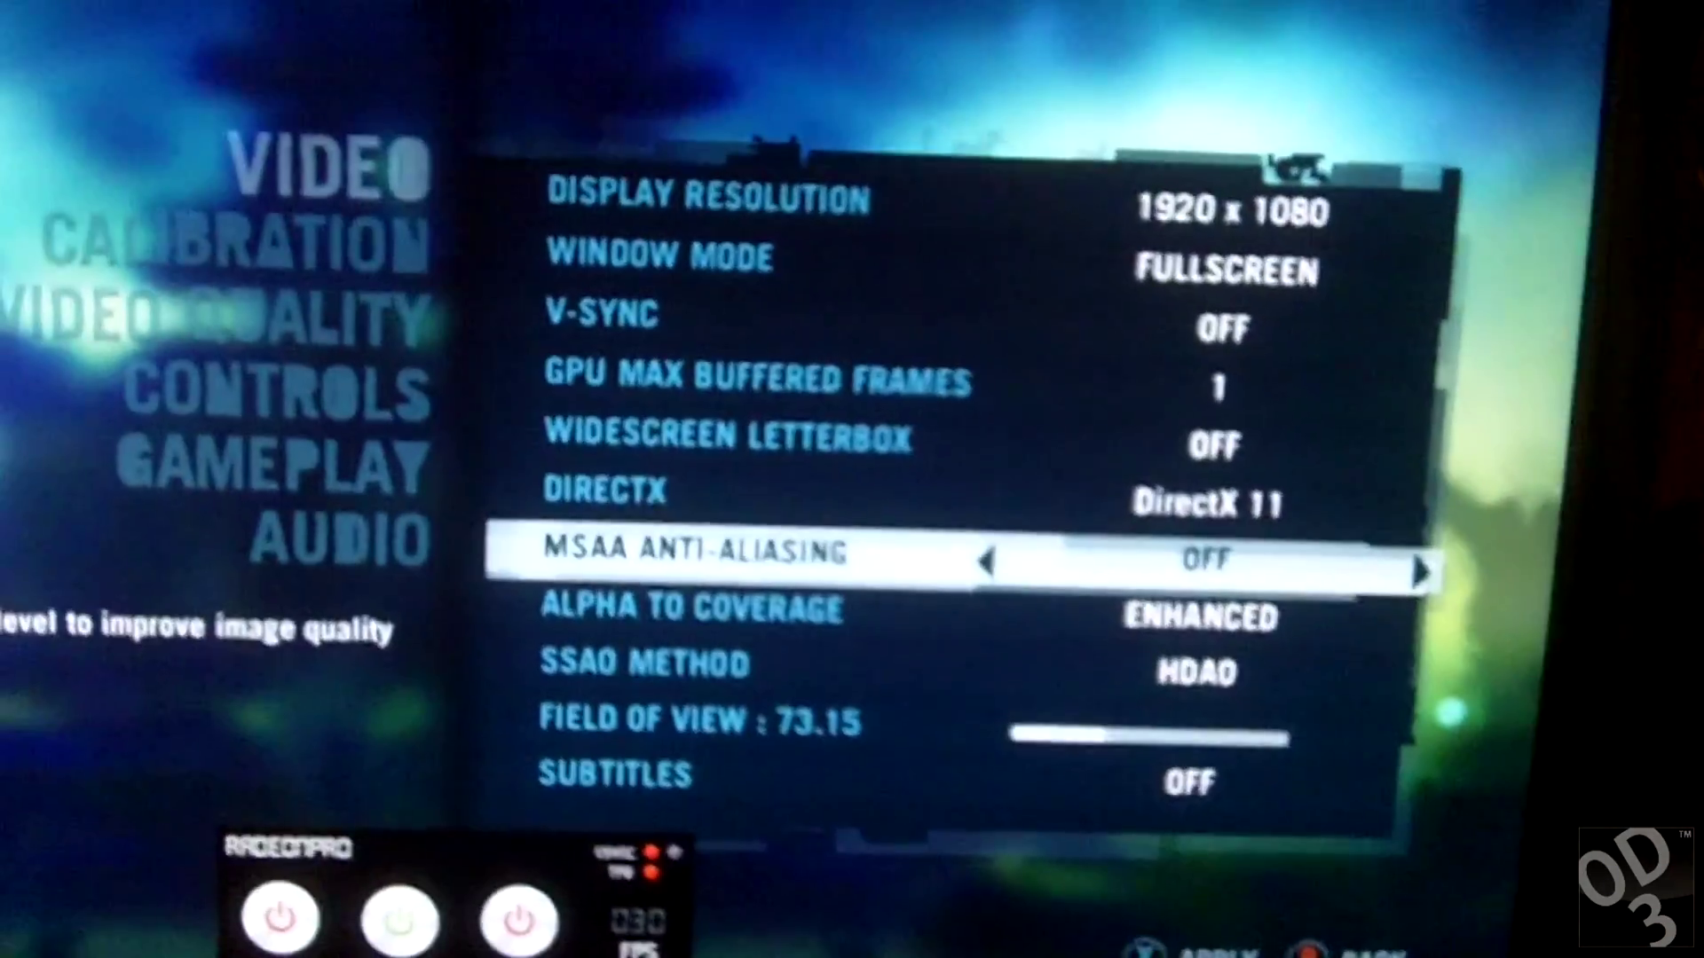
{"action": "key", "text": "Escape"}
{"action": "key", "text": "Escape"}
{"action": "key", "text": "Escape"}
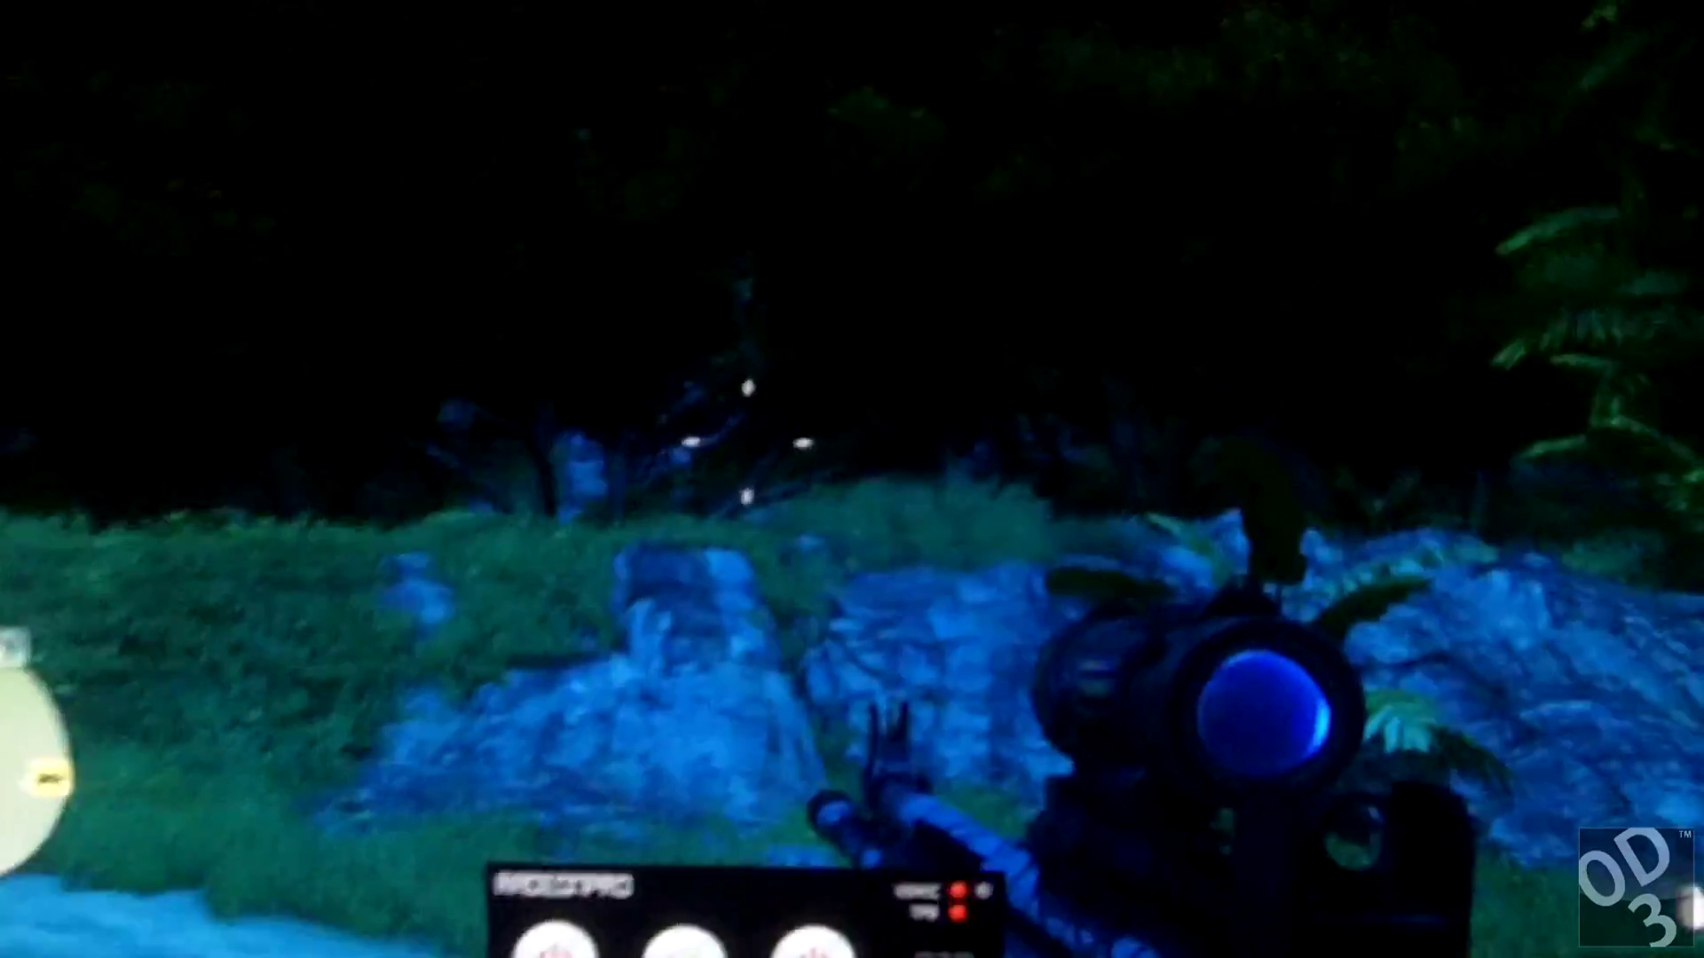